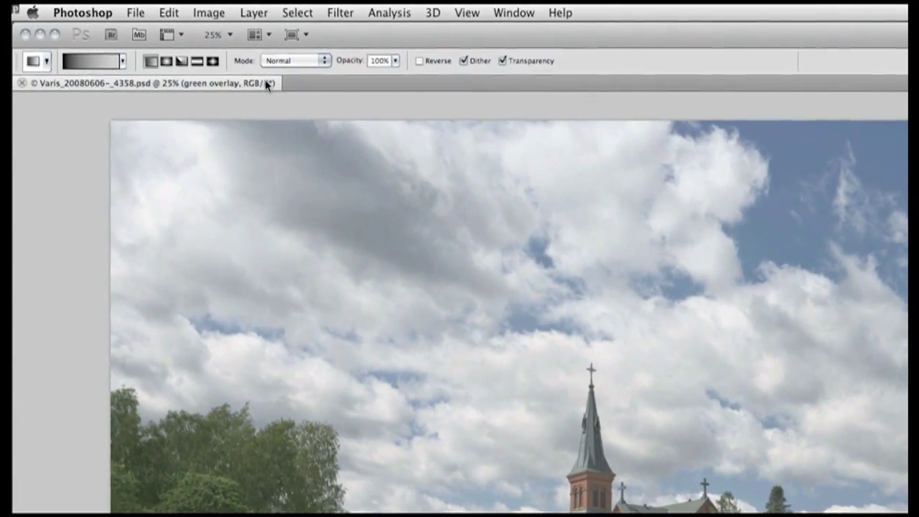
Duplicate the church image as 'Lab' with Duplicate Merged Layers Only ticked
click(217, 13)
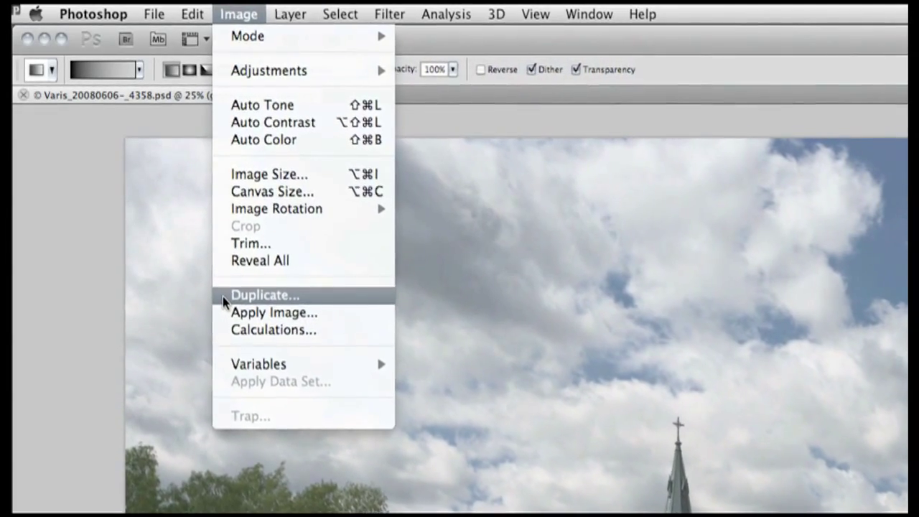
click(222, 297)
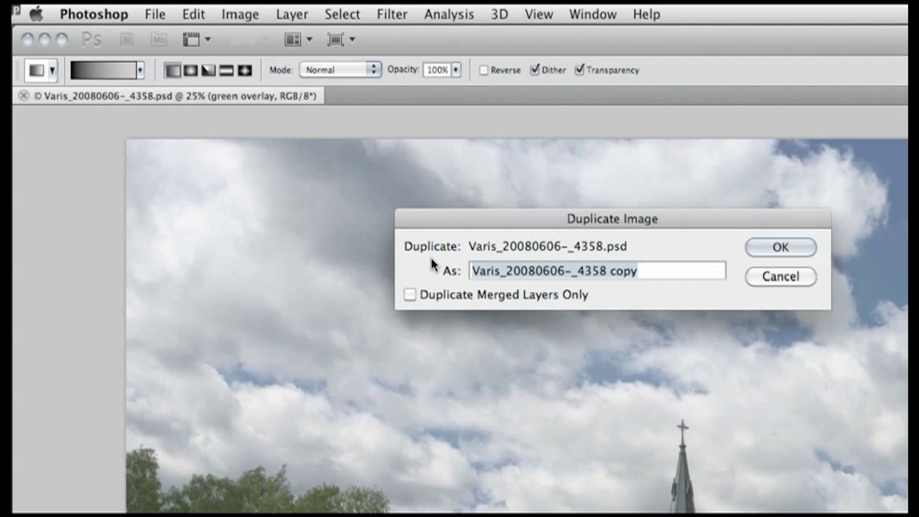
text(Lab)
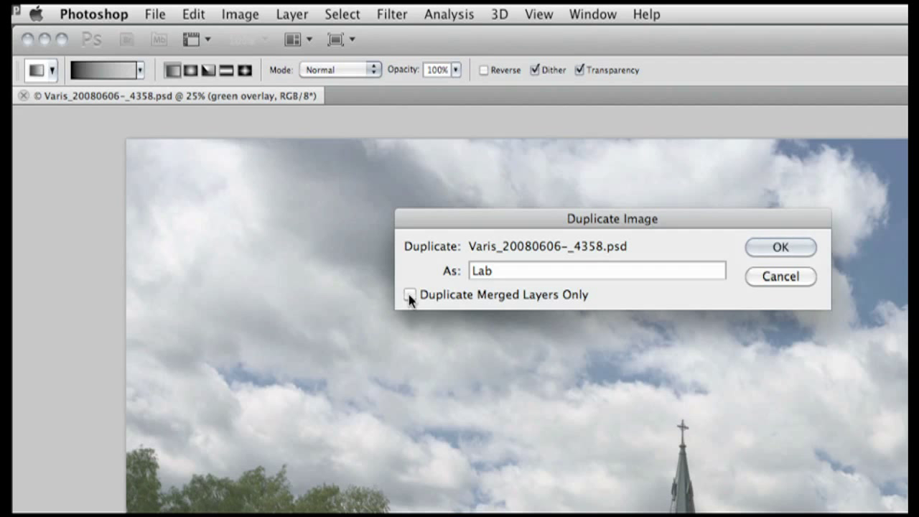
click(409, 297)
click(760, 249)
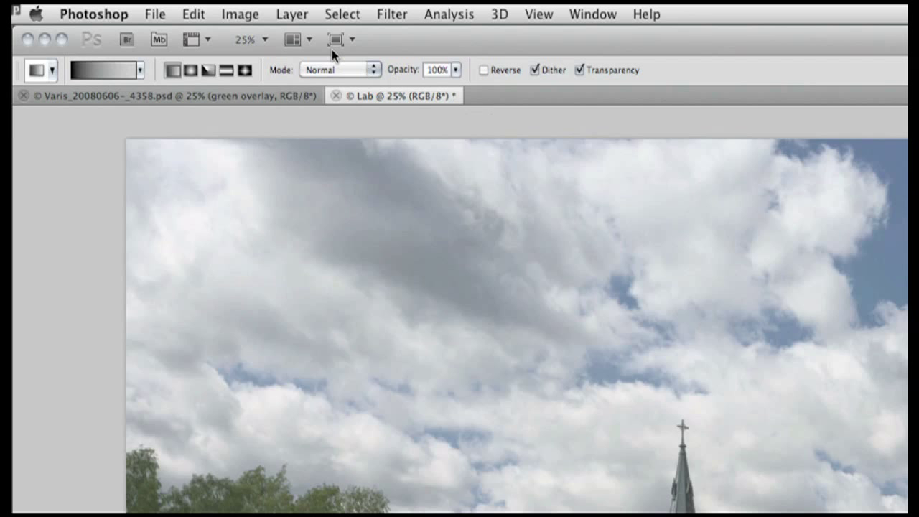
Switch the new Lab document's colour mode from RGB to Lab Color
click(240, 13)
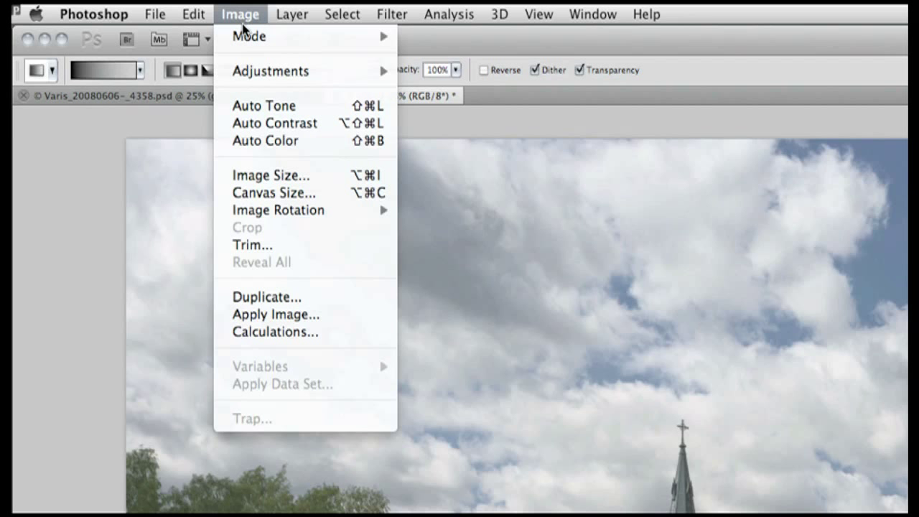
mouse_move(244, 37)
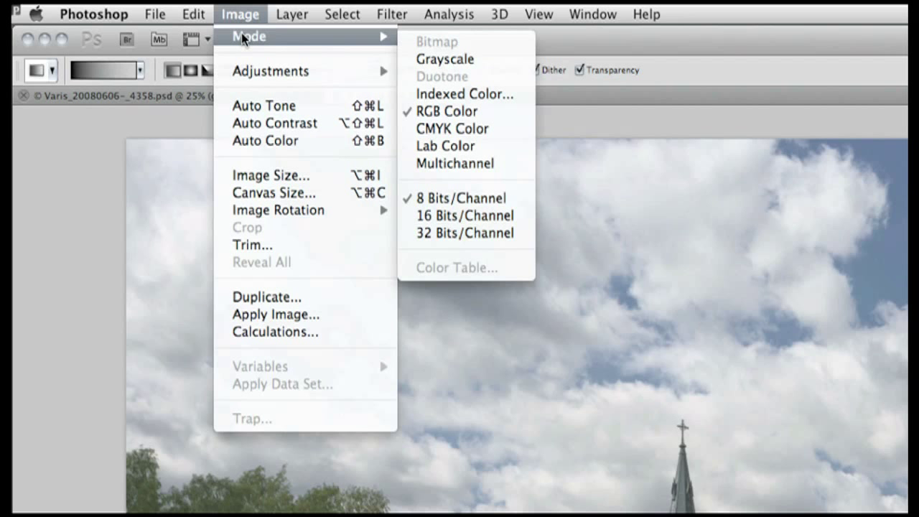
click(488, 150)
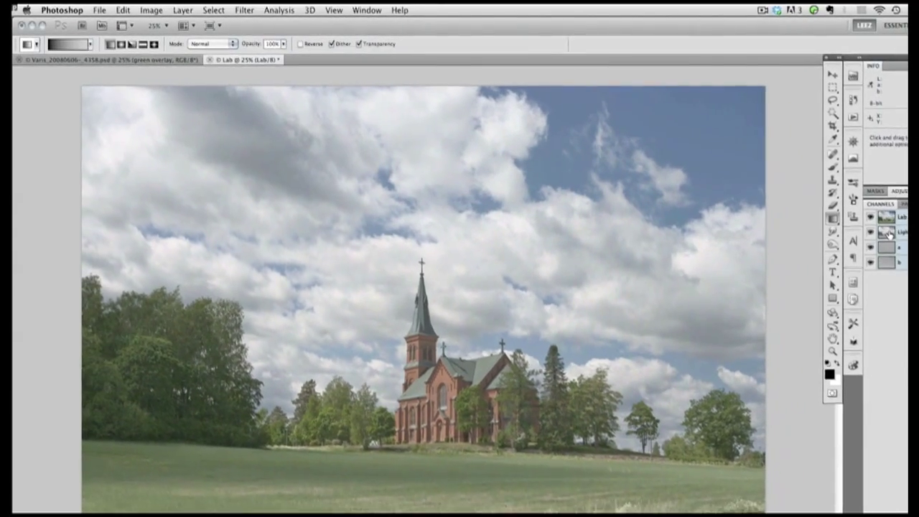
View the Lightness, a and b channels individually, then return to the Lab composite and its layers
click(849, 225)
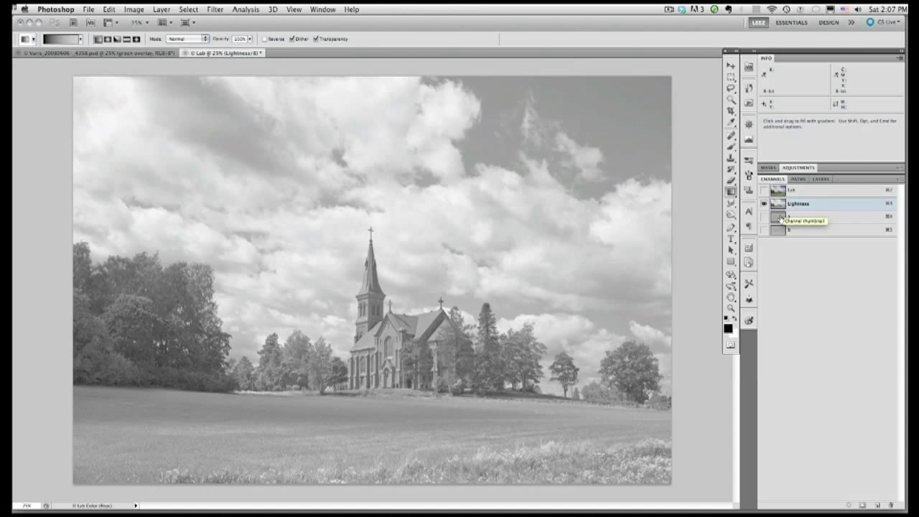
click(782, 217)
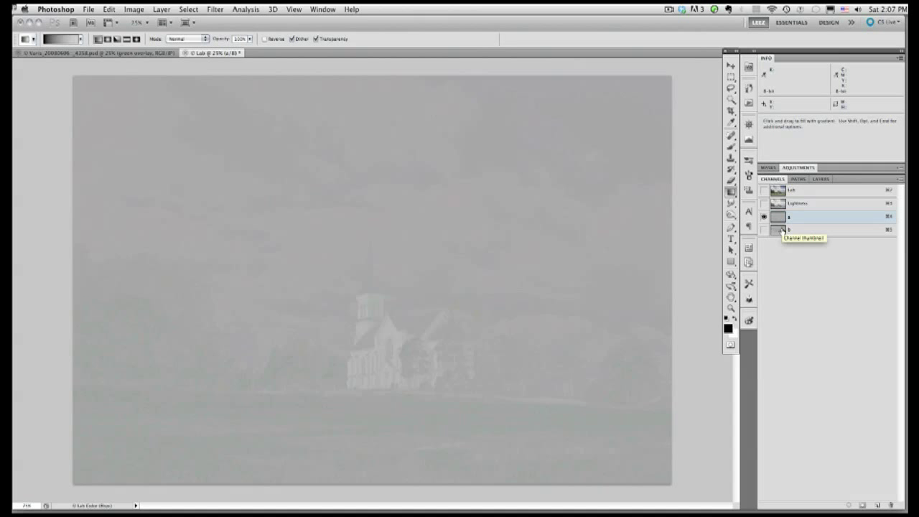
click(782, 230)
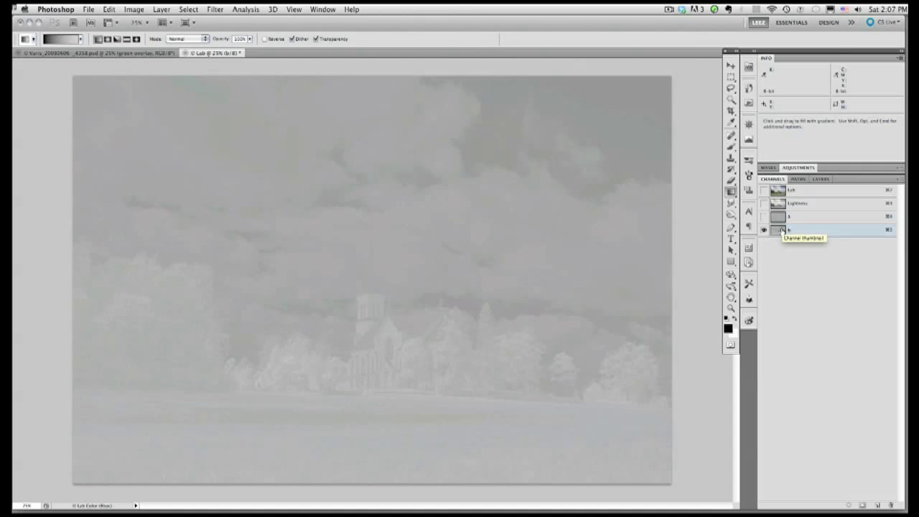
click(779, 192)
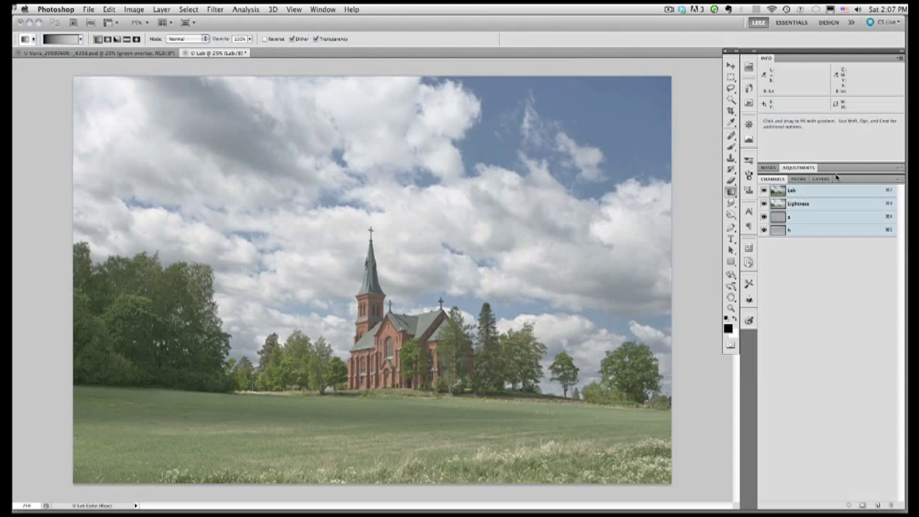
click(822, 179)
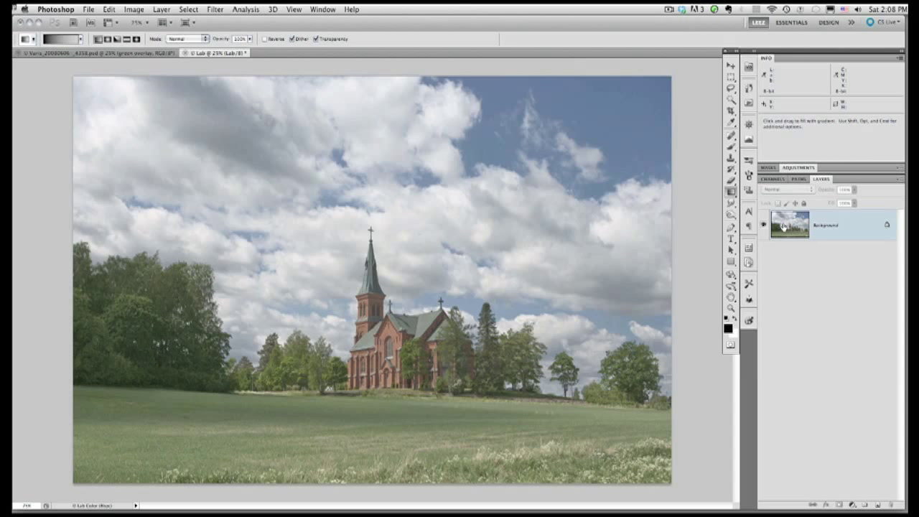
Duplicate the Background layer and set the copy's blend mode to Overlay
drag(783, 226, 791, 445)
drag(884, 443, 878, 499)
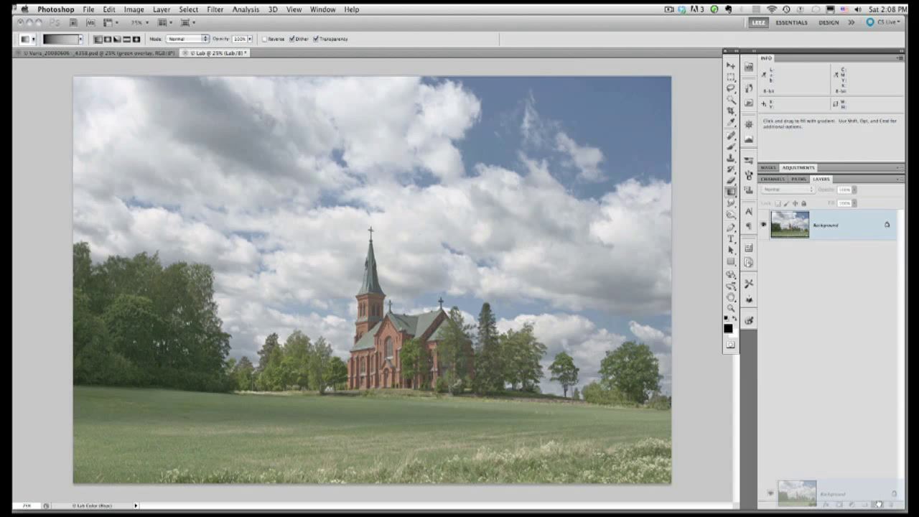
drag(879, 505, 879, 504)
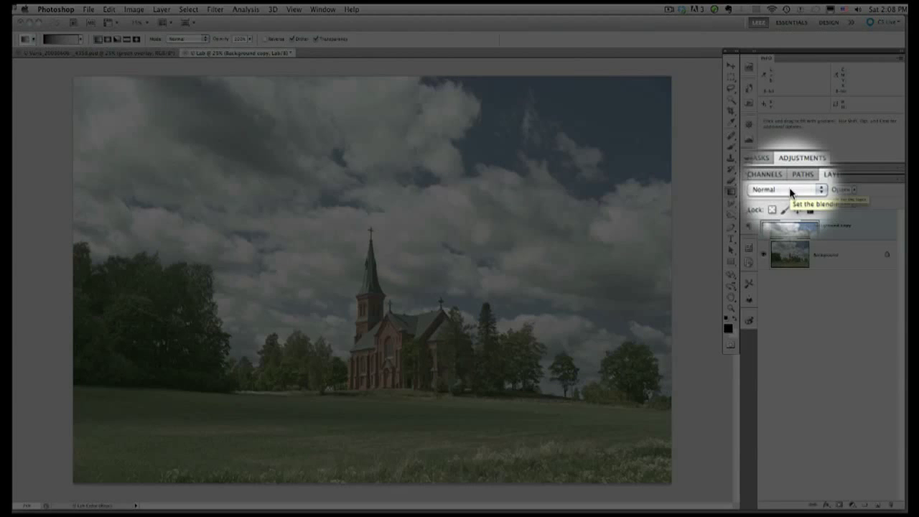
click(791, 190)
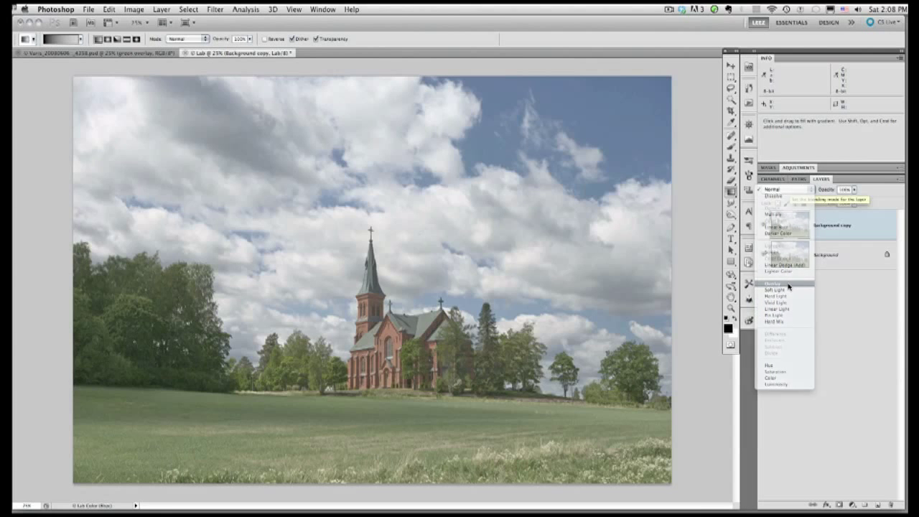
click(788, 286)
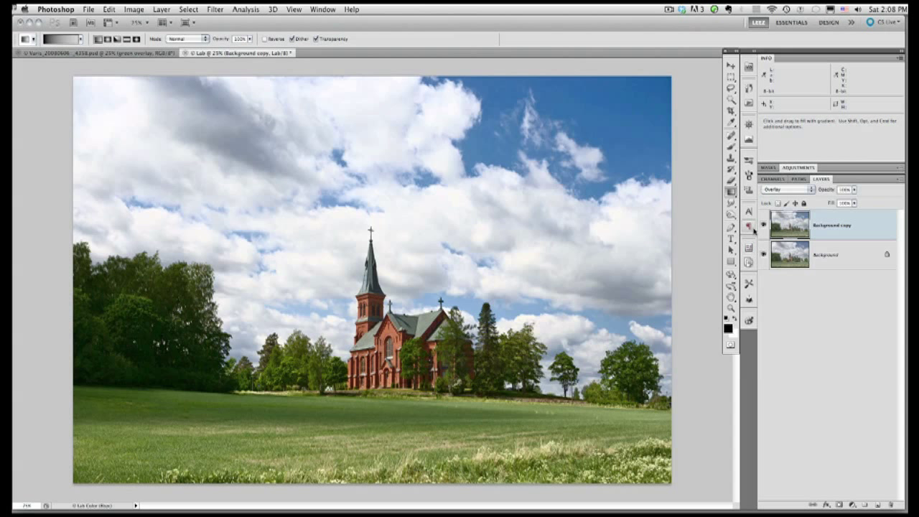
Toggle the Overlay copy's visibility to compare before and after, leaving it visible
click(763, 226)
click(764, 226)
click(763, 225)
click(763, 225)
click(764, 226)
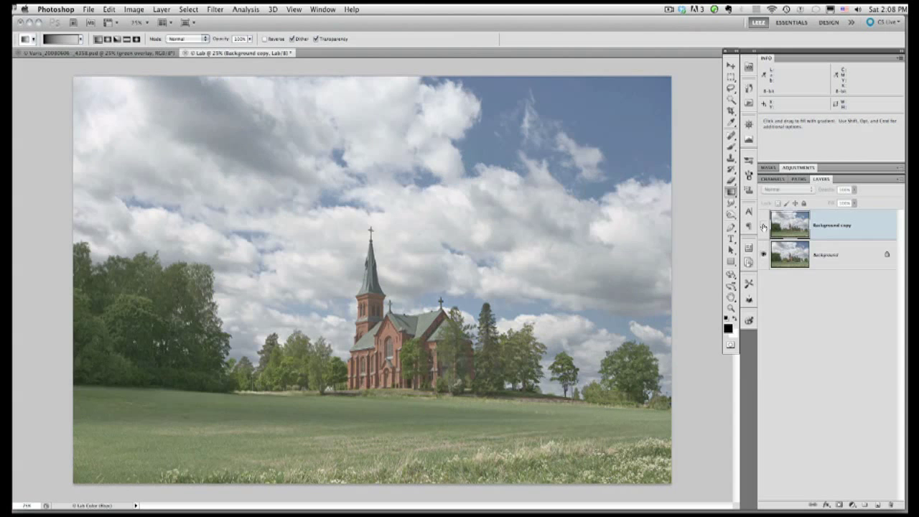
click(764, 226)
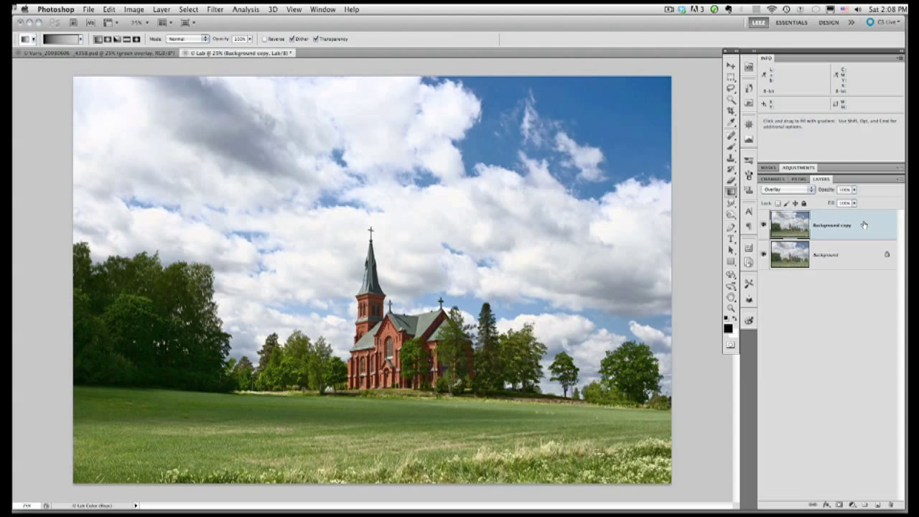
In Background copy's Blending Options, untick the L channel so only a and b blend
double_click(864, 224)
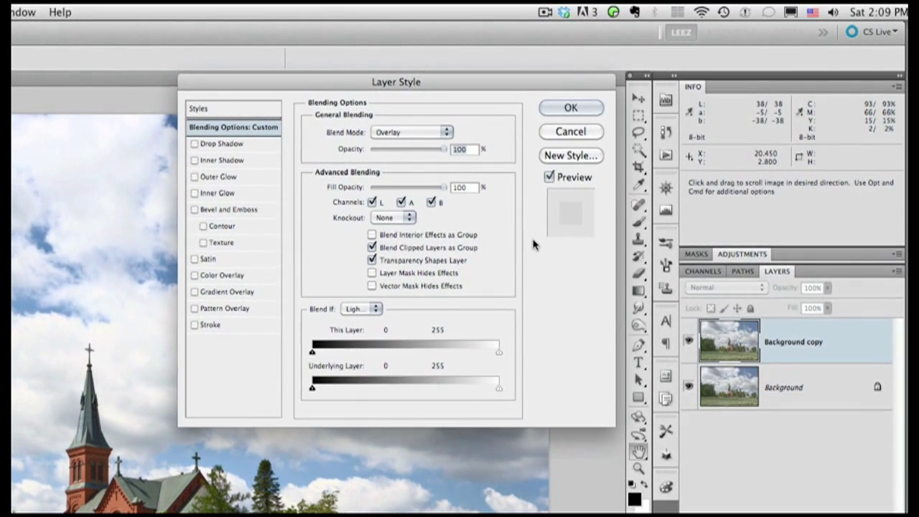
click(372, 203)
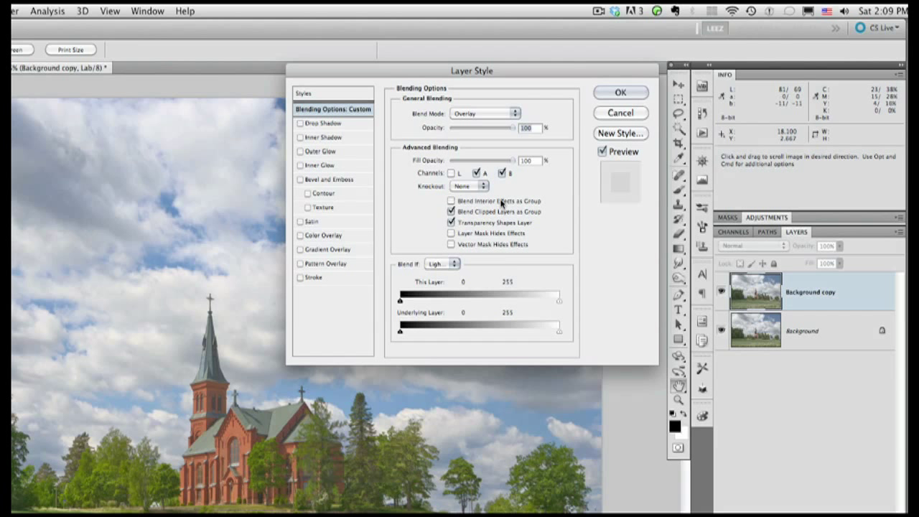
Set Blend If to a, with This Layer's upper limit split between 128 and 165
click(448, 266)
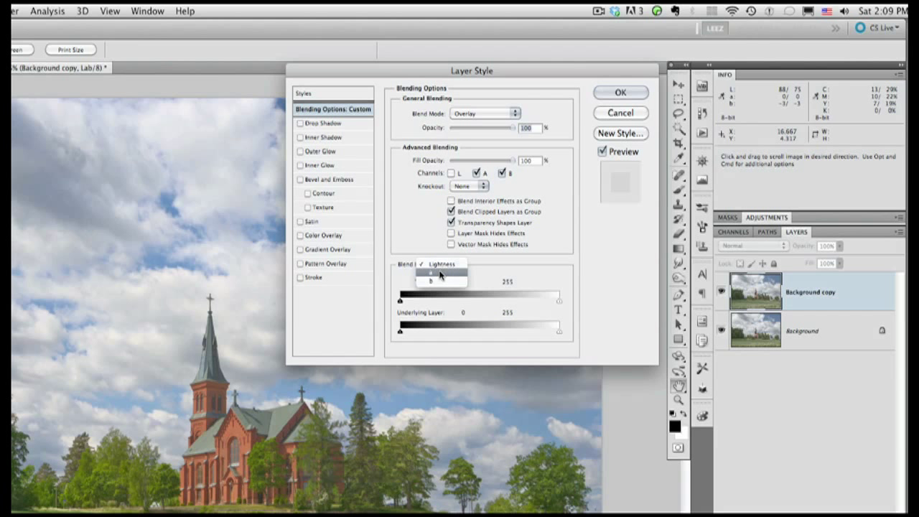
click(441, 275)
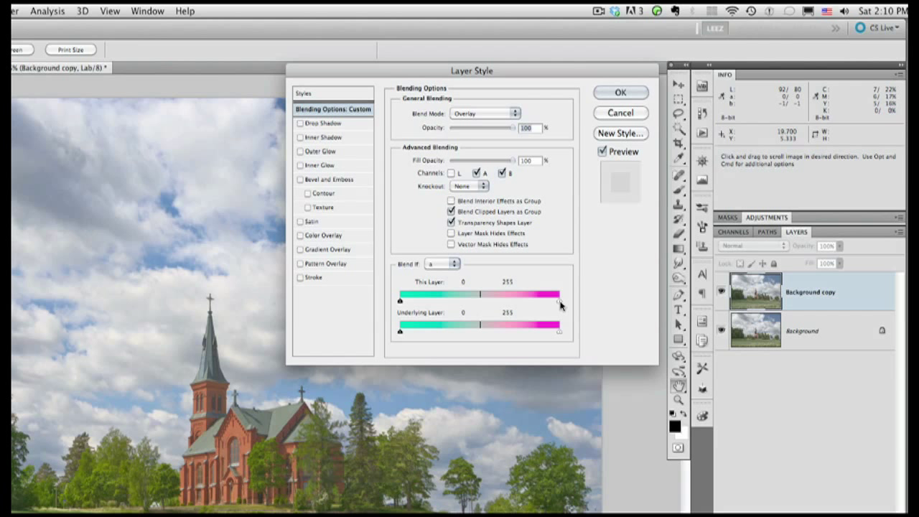
drag(561, 306, 481, 307)
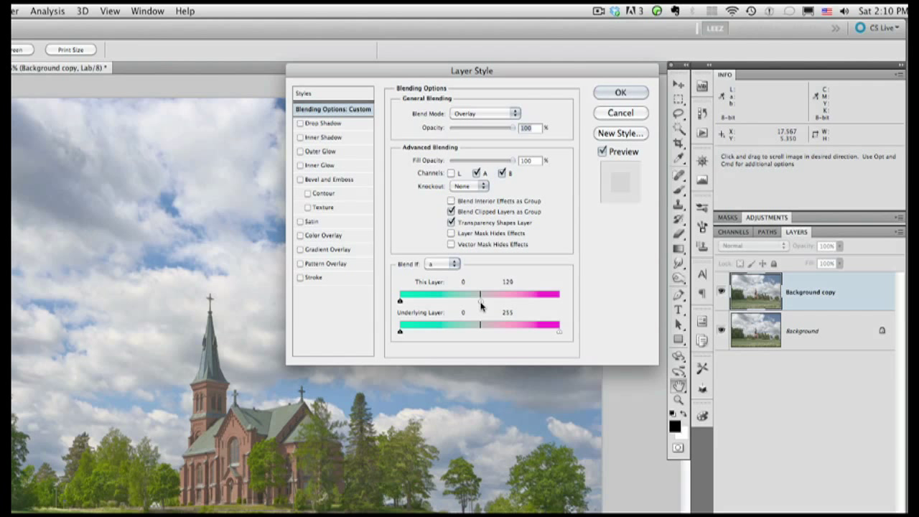
drag(481, 307, 571, 304)
click(484, 308)
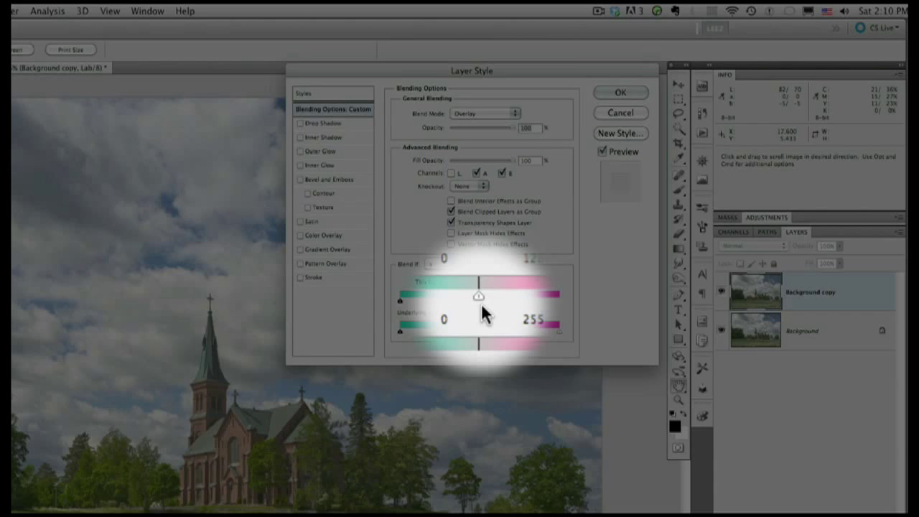
key(alt)
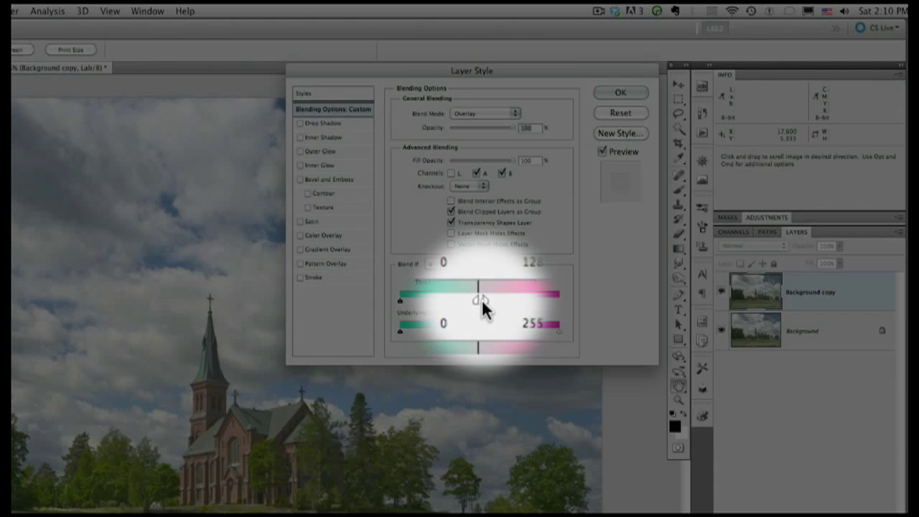
drag(481, 298, 500, 299)
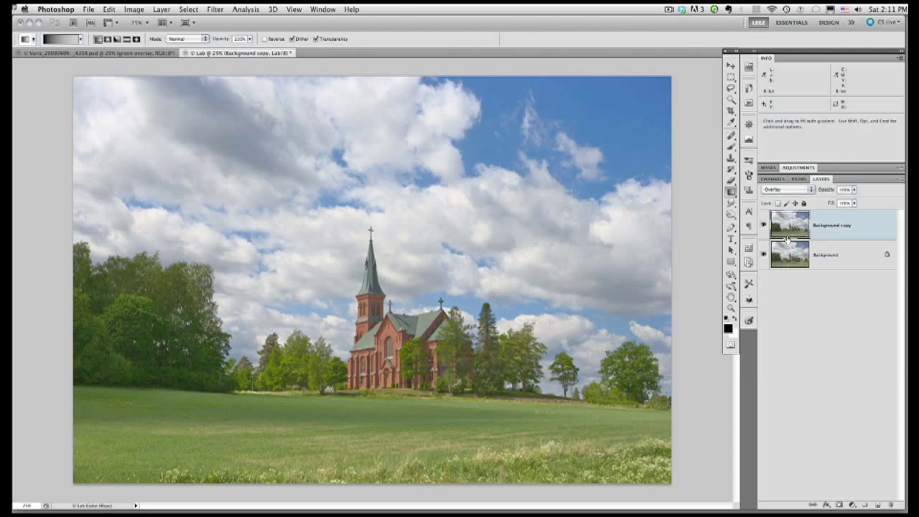
Open the Layers panel's flyout options menu
click(898, 180)
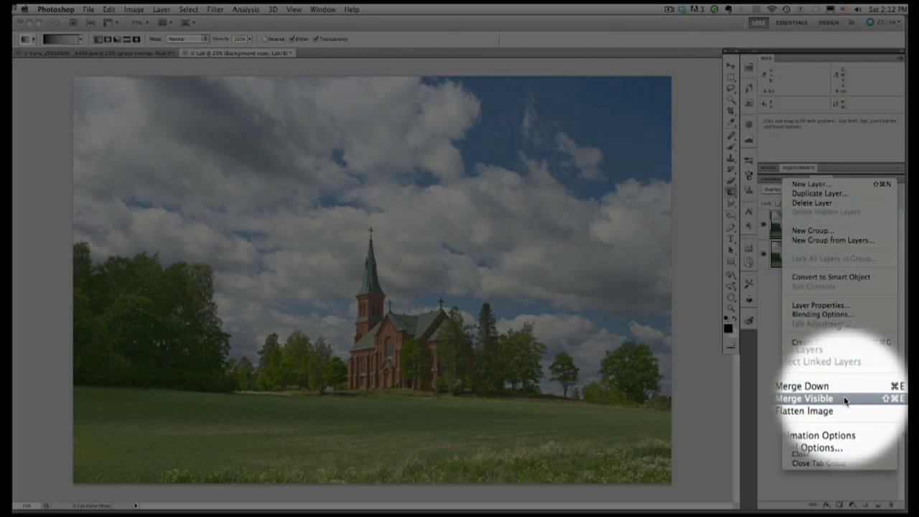
Merge Visible into a new top Layer 1, then ready the Move tool for a Shift-drag
alt+click(844, 400)
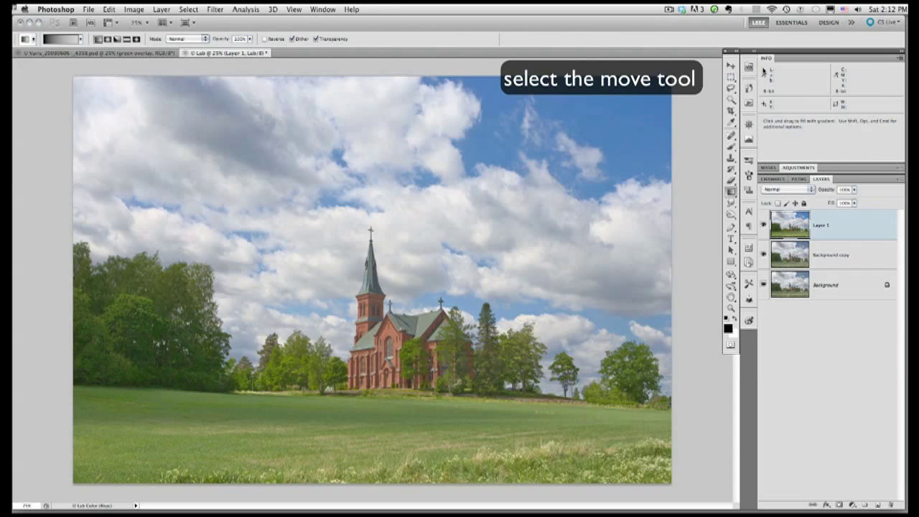
click(729, 70)
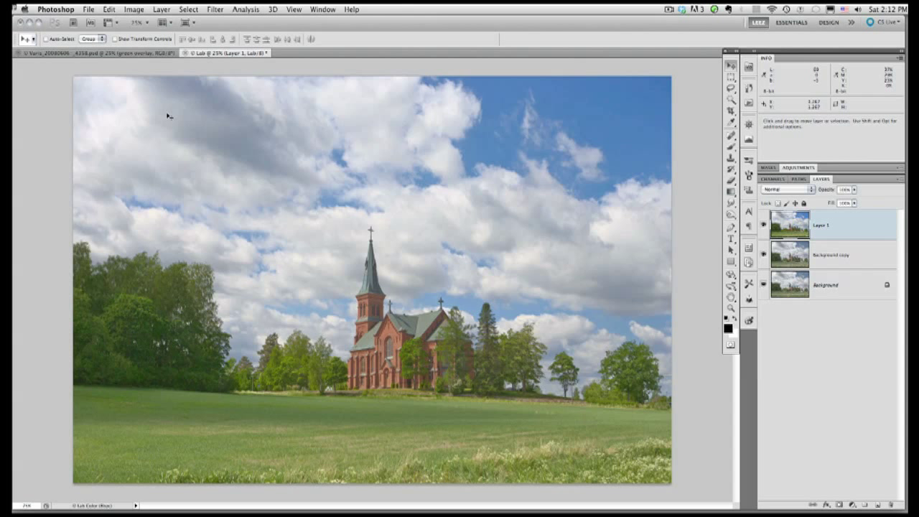
key(shift)
Shift-drag Layer 1 from the Lab canvas into the Varis document
mouse_move(185, 174)
mouse_down()
mouse_move(127, 84)
mouse_move(123, 53)
mouse_move(181, 158)
mouse_up()
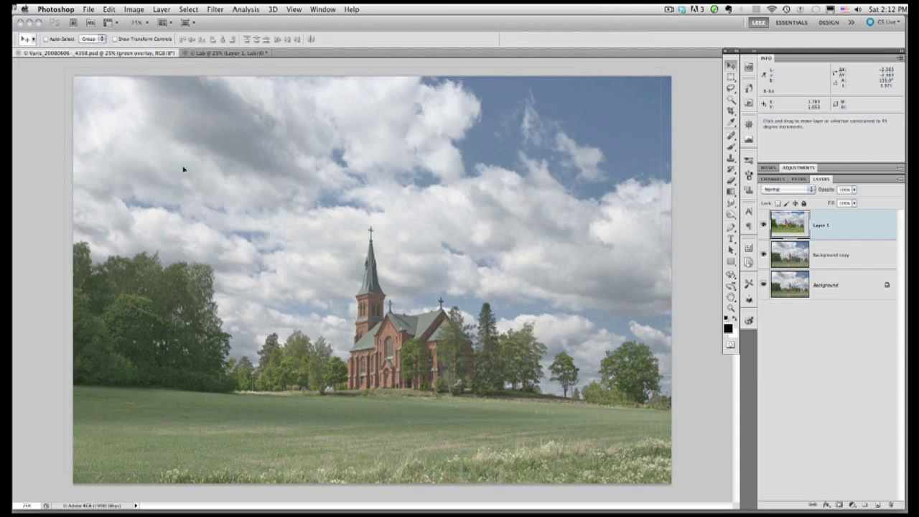
drag(184, 169, 185, 170)
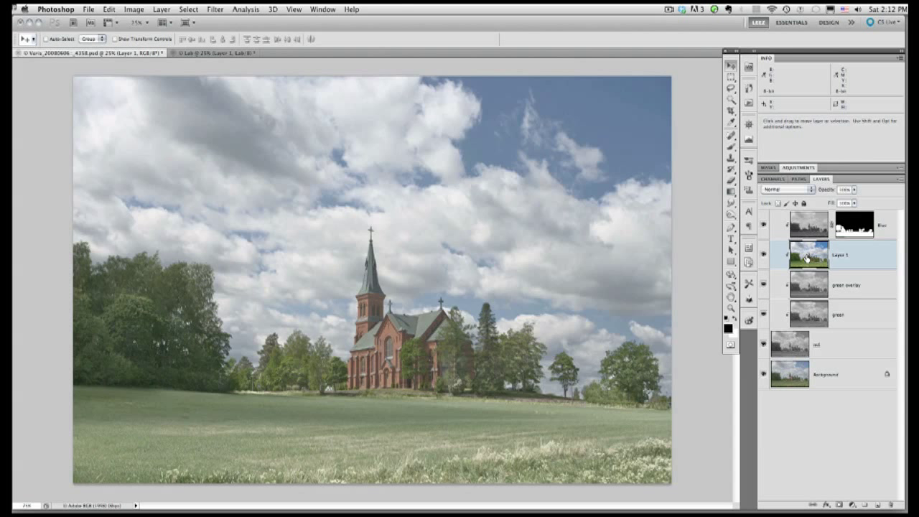
Reorder Layer 1 above the Blue layer at the top of the Varis stack
drag(807, 259, 806, 221)
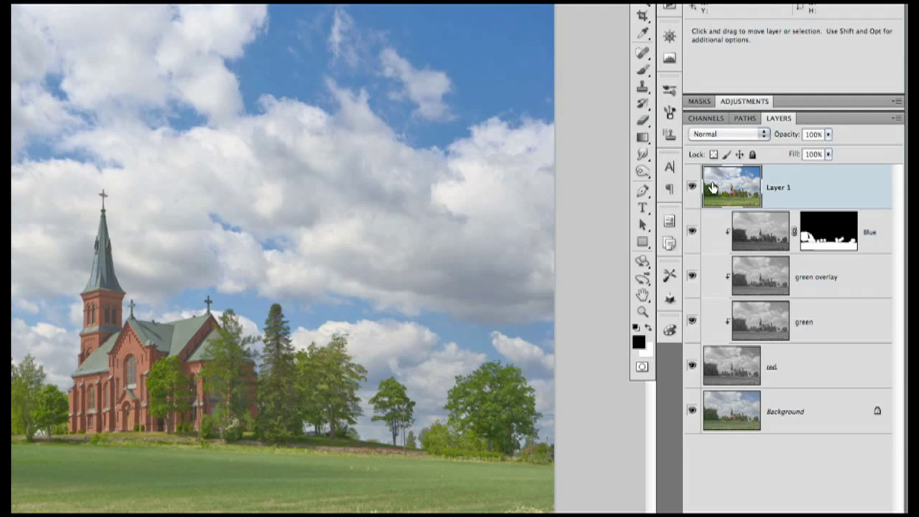
Switch Layer 1's blend mode to Color so only its Lab-boosted colour shows
click(730, 135)
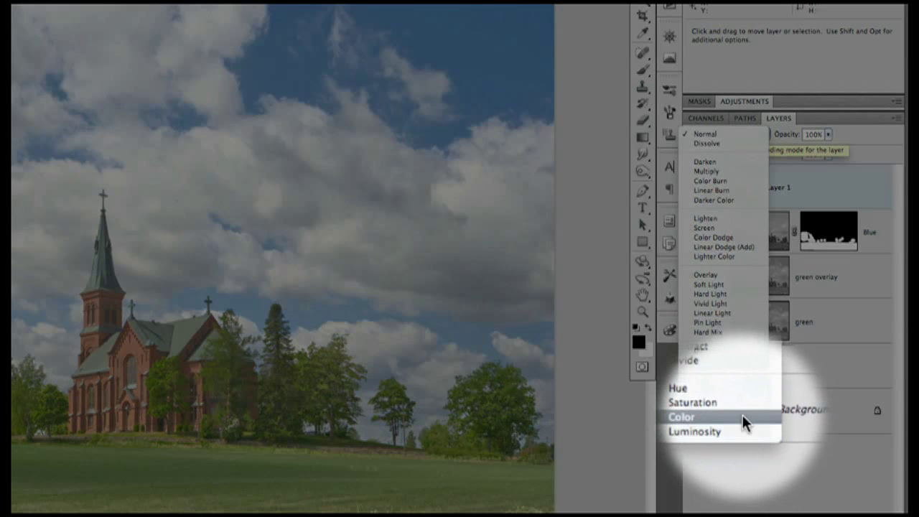
click(742, 416)
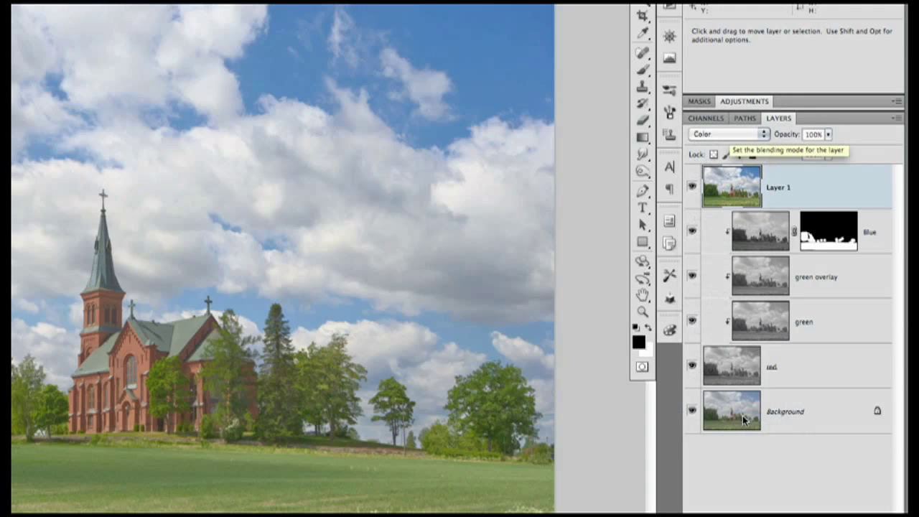
Rename Layer 1 to 'color'
double_click(775, 189)
text(colo)
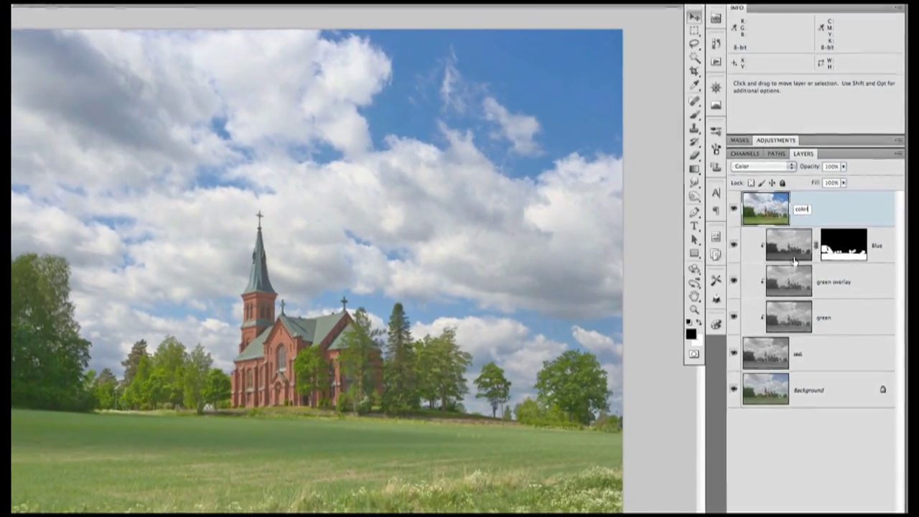
text(r)
click(794, 263)
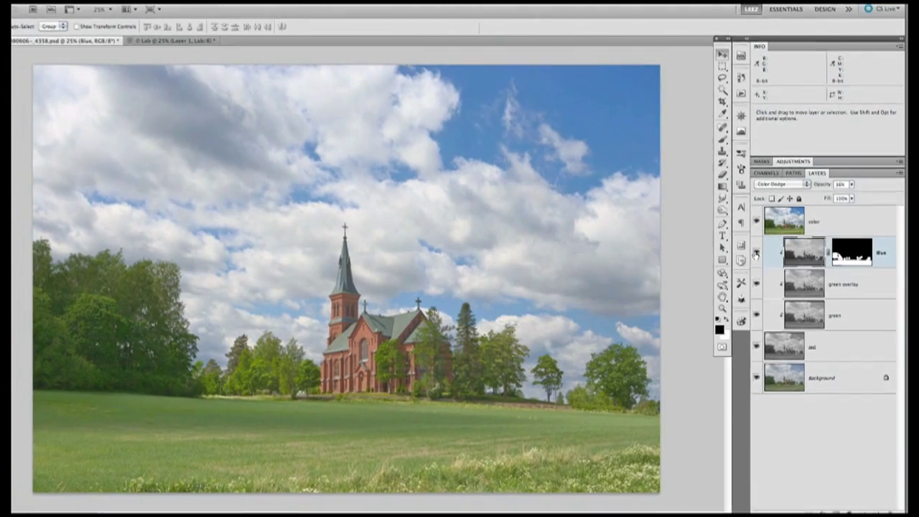
Toggle the Blue layer off and on to compare, leaving it visible, then return to the Lab document
click(756, 254)
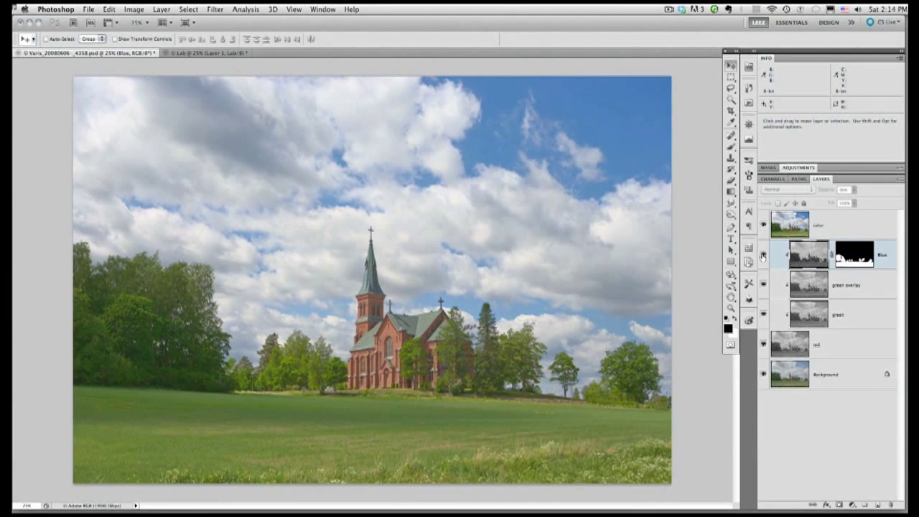
click(762, 255)
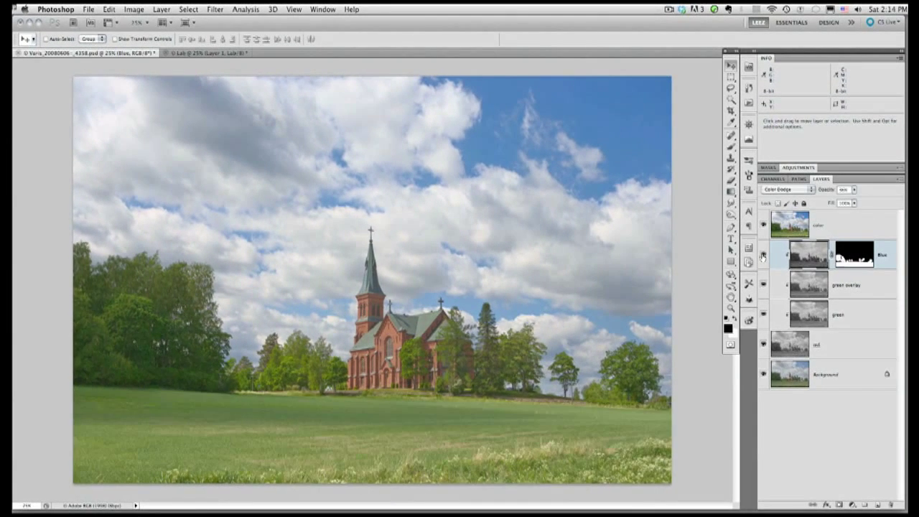
click(762, 255)
click(763, 255)
click(212, 54)
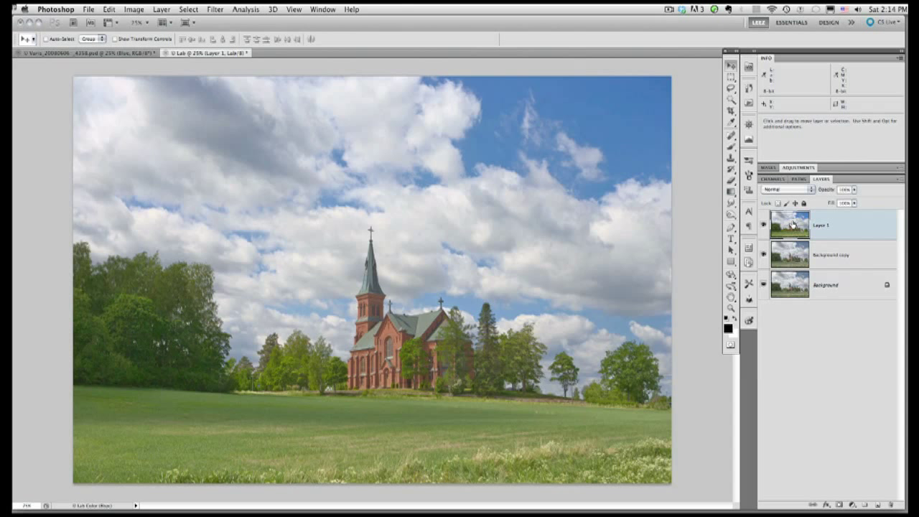
Delete the merged Layer 1 and duplicate the Overlay Background copy as Background copy 2
drag(792, 225, 798, 421)
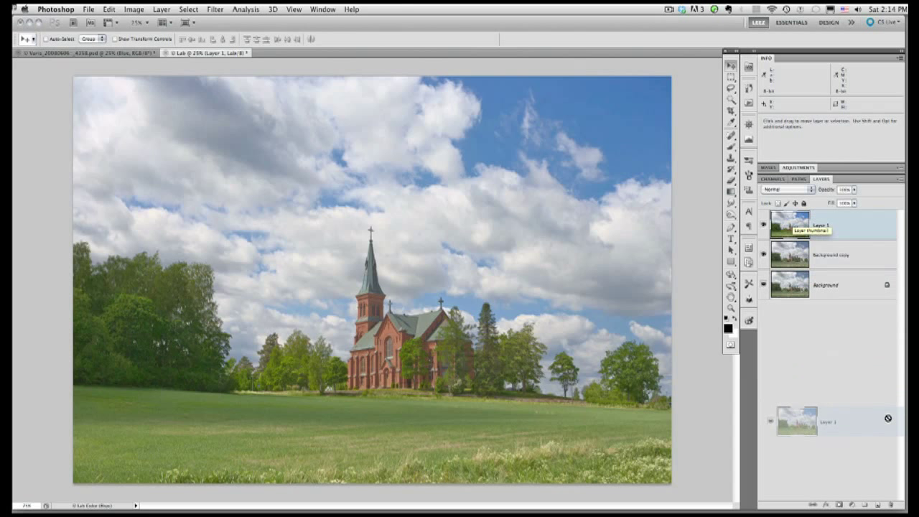
drag(888, 418, 893, 505)
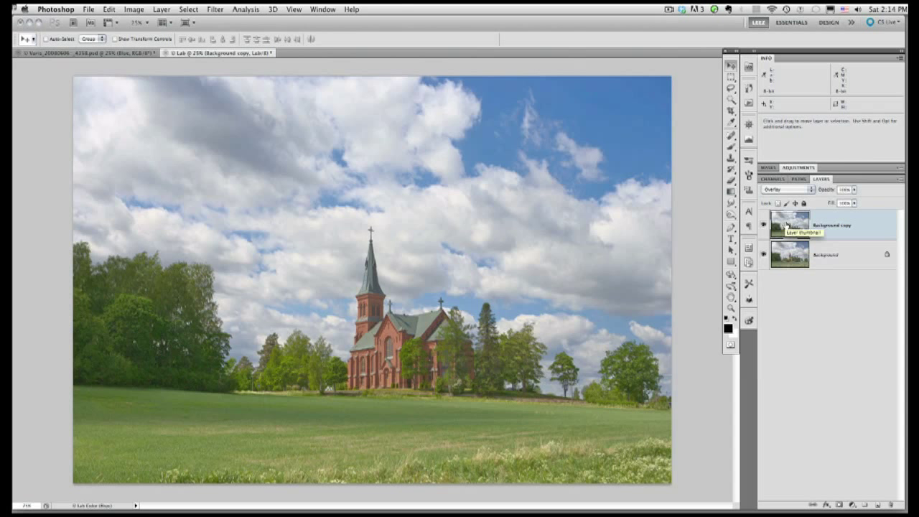
drag(787, 225, 877, 507)
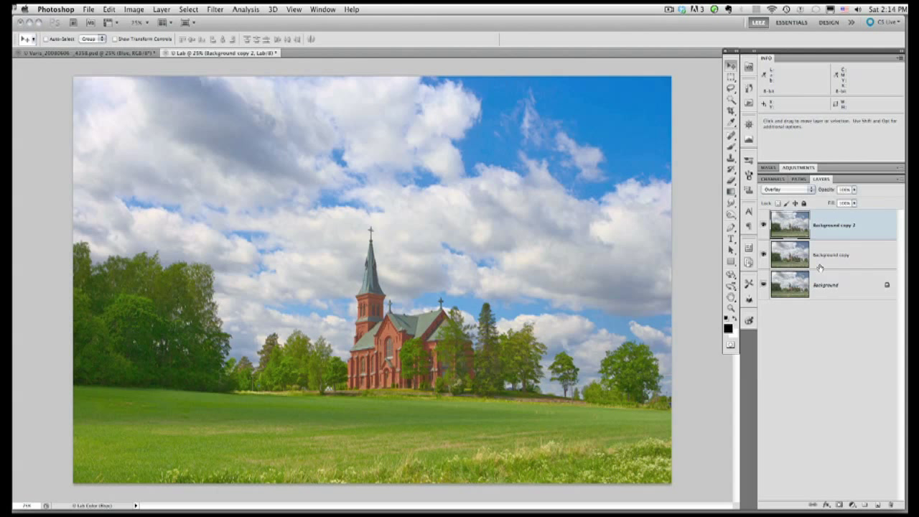
In Background copy 2's Blend If, raise the b black slider and lower the a white slider to 128
double_click(870, 229)
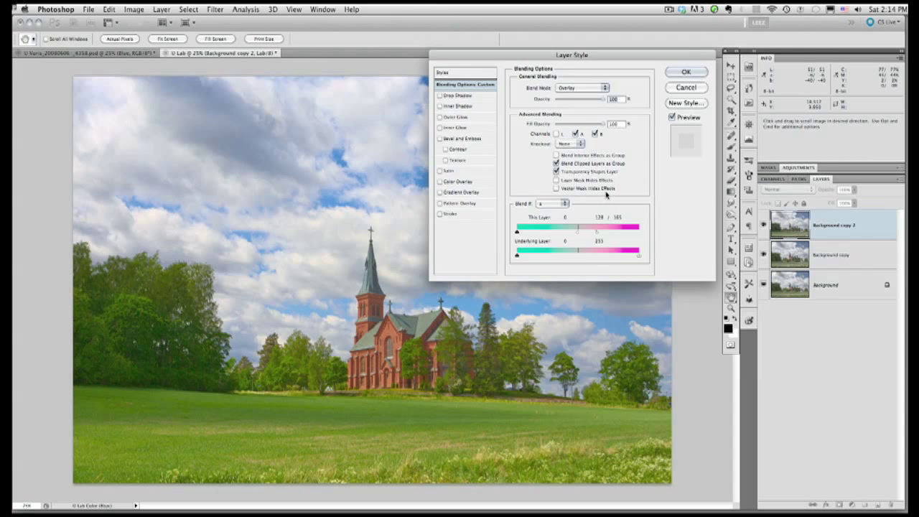
click(565, 204)
click(578, 216)
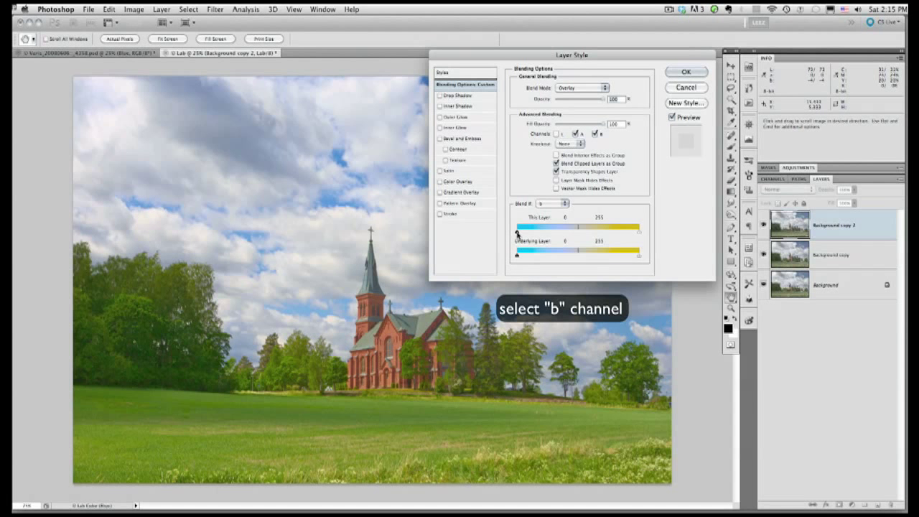
drag(518, 234, 574, 232)
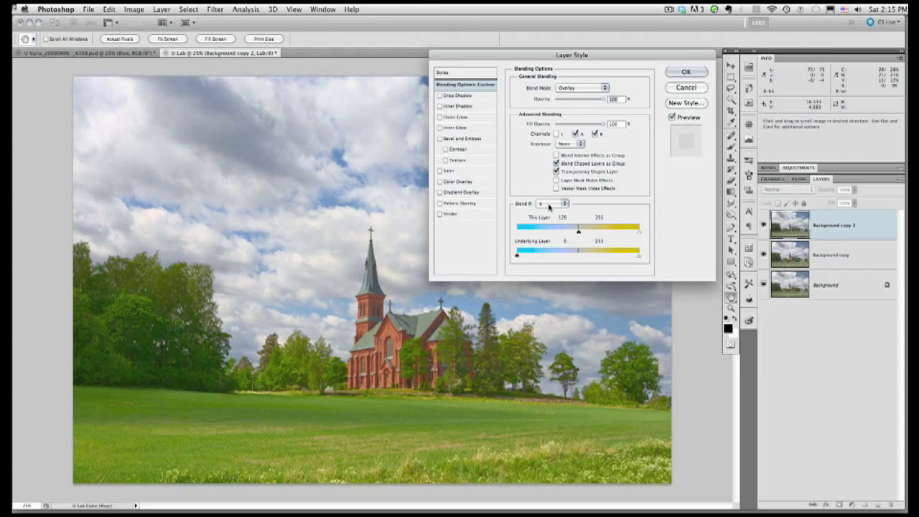
click(549, 205)
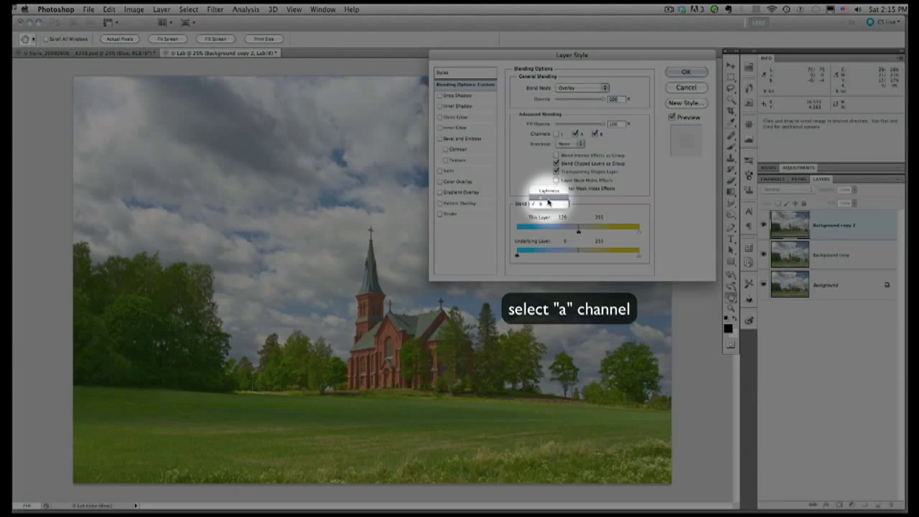
click(549, 197)
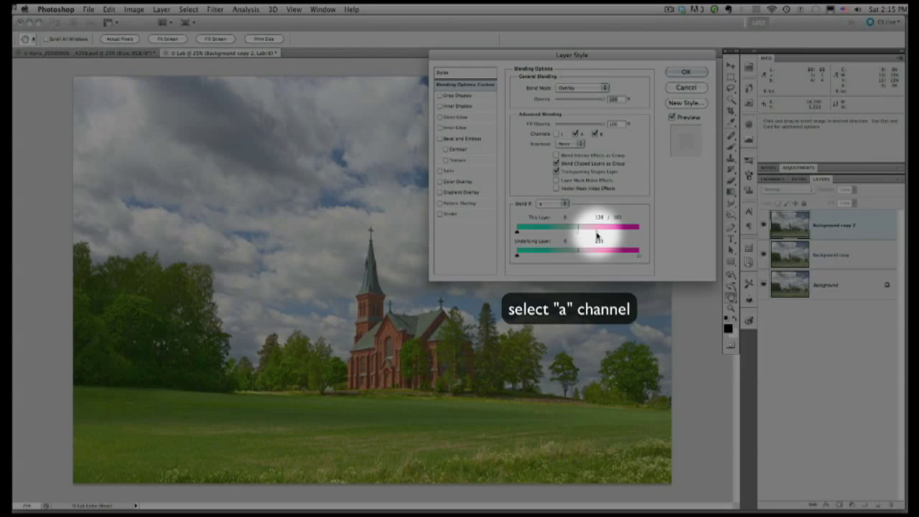
drag(596, 236, 578, 237)
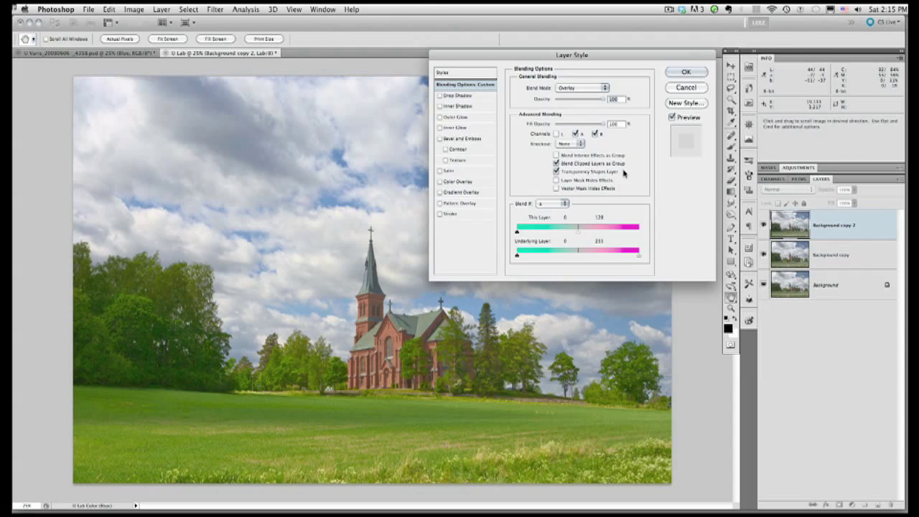
click(680, 74)
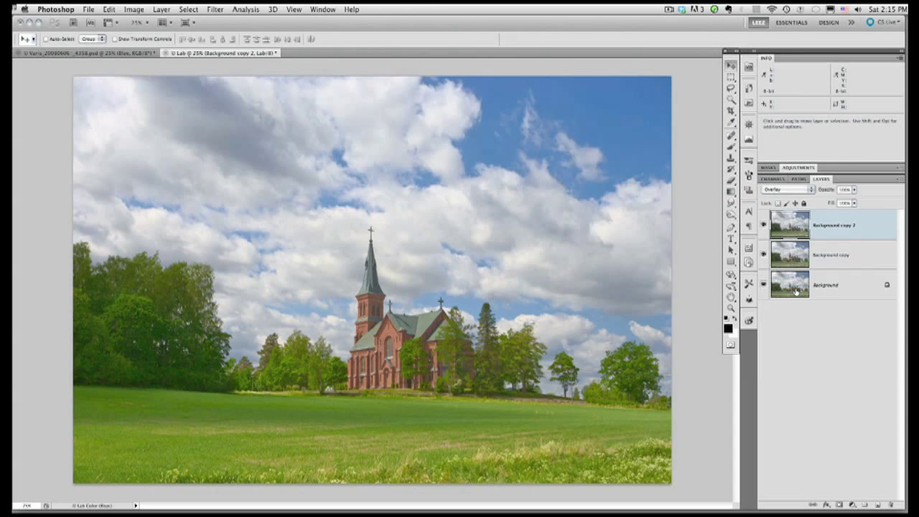
Compare Background copy 2 on and off, then merge all visible layers into a new top Layer 1
click(764, 226)
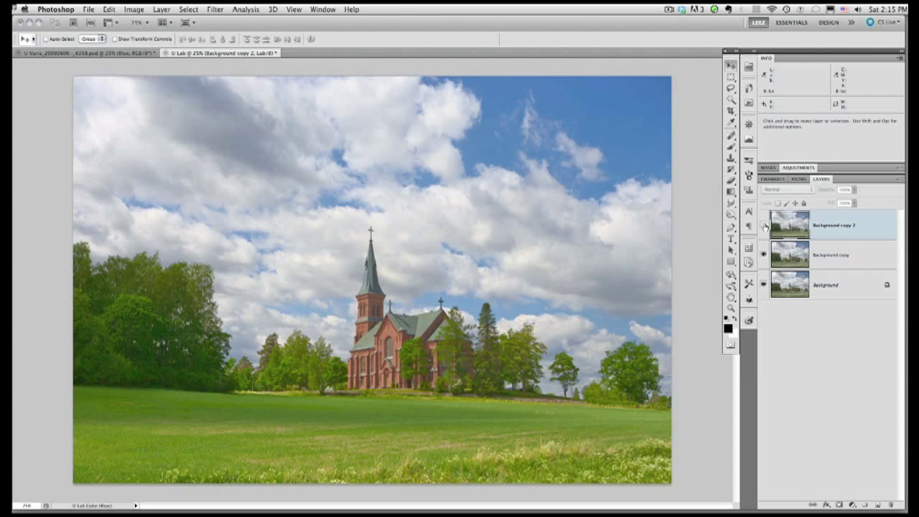
click(764, 226)
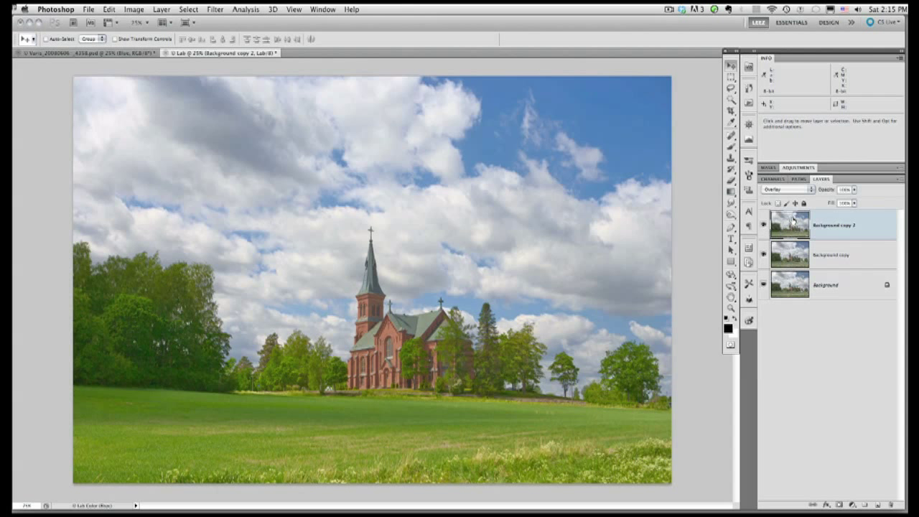
click(898, 181)
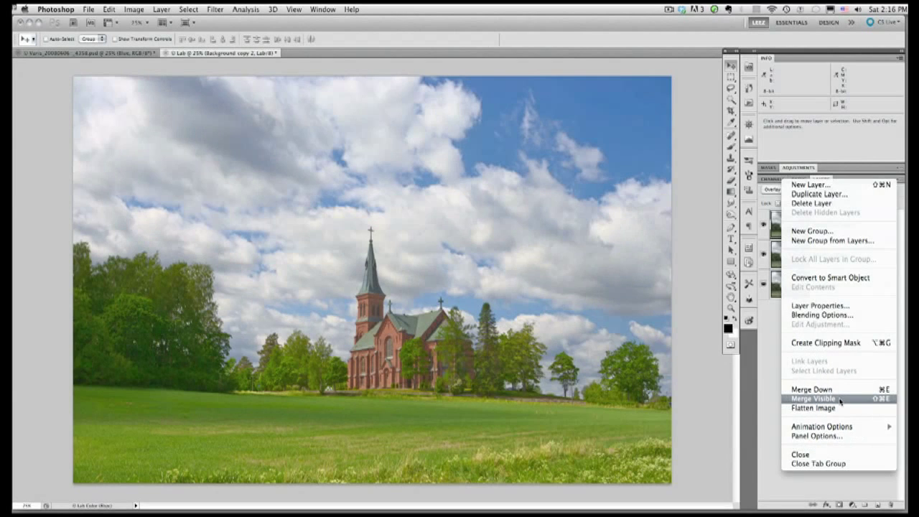
click(838, 399)
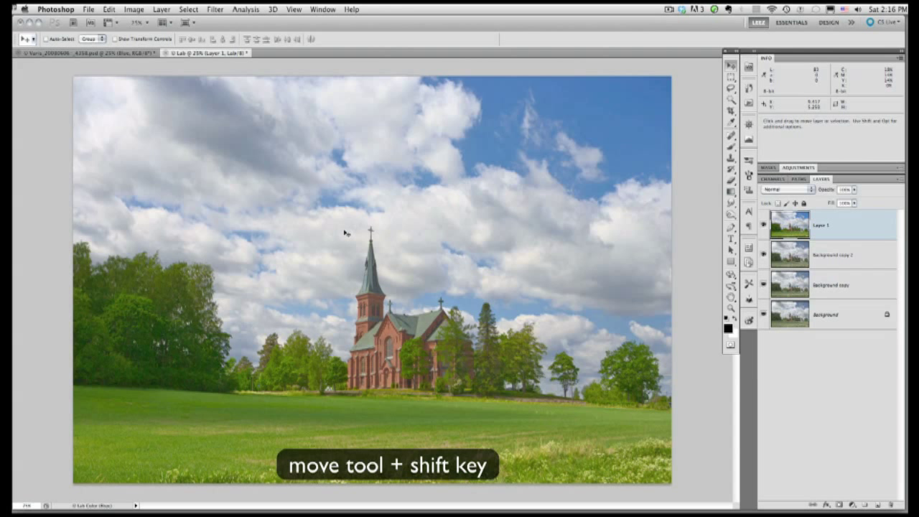
Copy the Lab merged layer into the church PSD above color, then delete the old color layer
drag(345, 233, 277, 191)
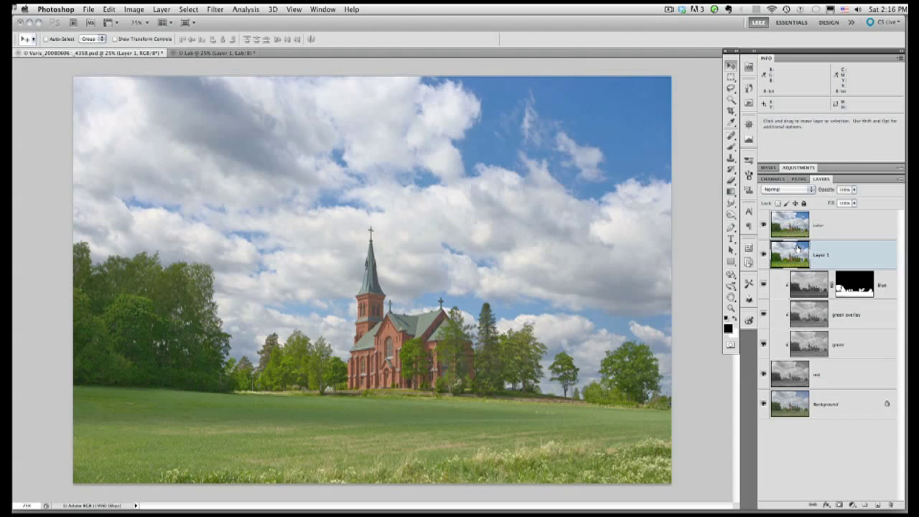
drag(795, 250, 792, 218)
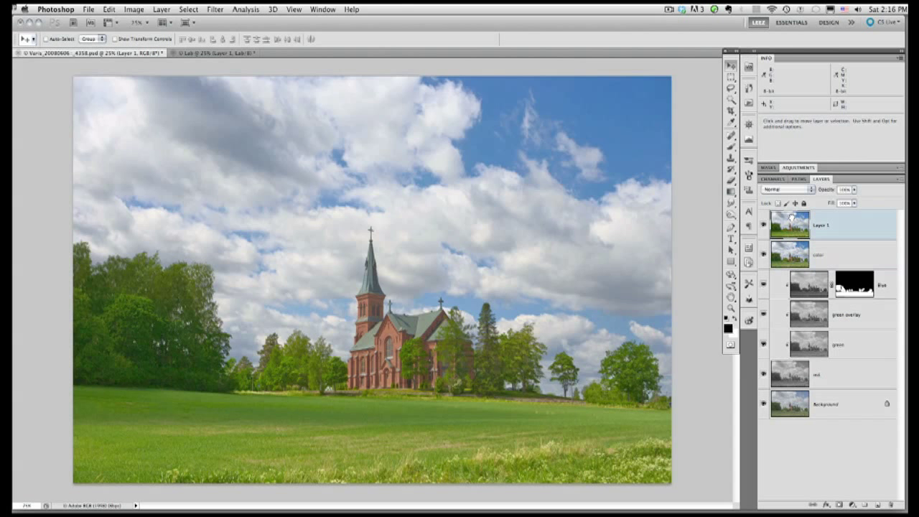
drag(790, 251, 893, 501)
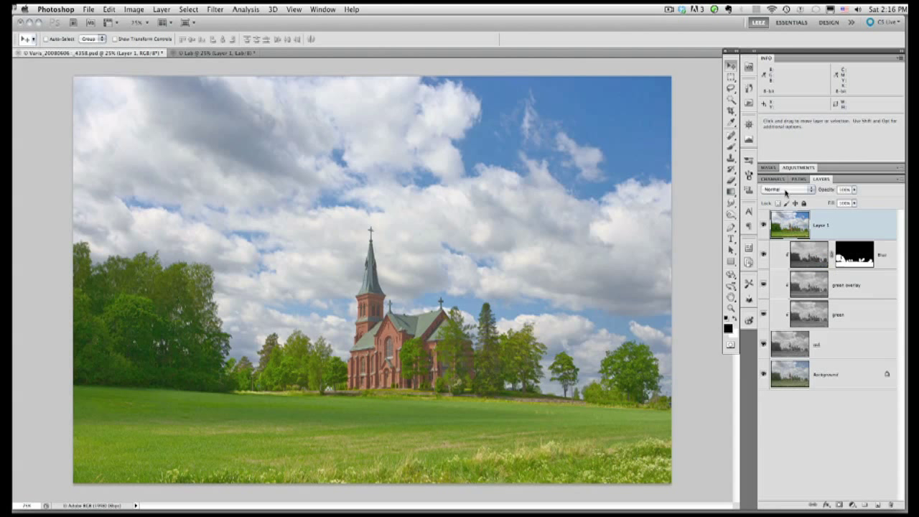
Set the new layer's blend mode to Color and rename it 'color'
click(786, 192)
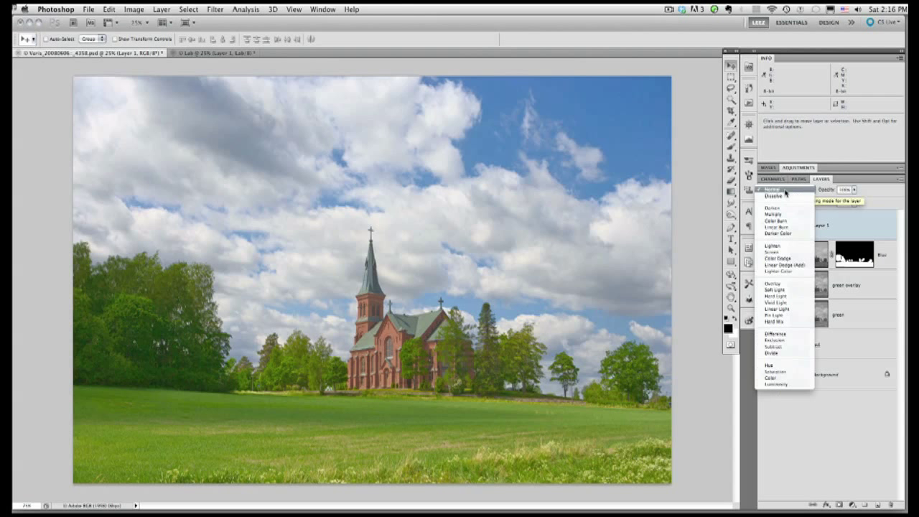
click(793, 379)
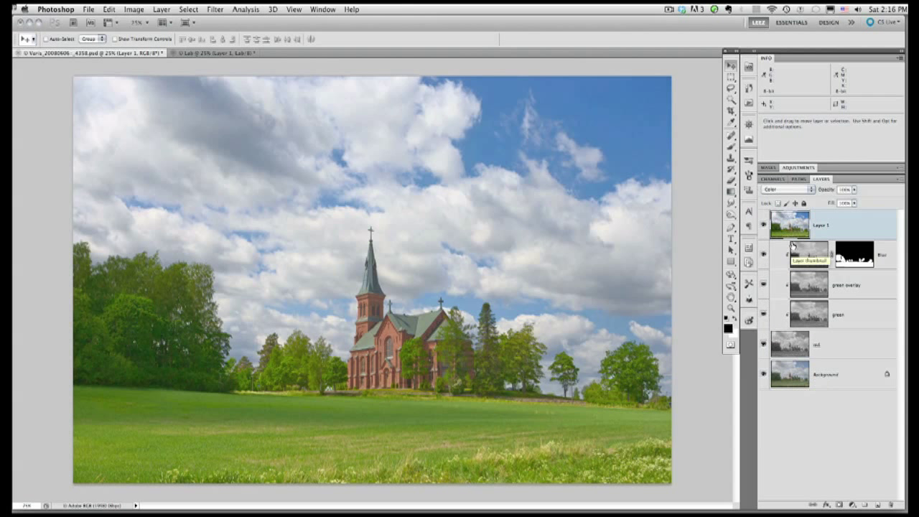
double_click(823, 226)
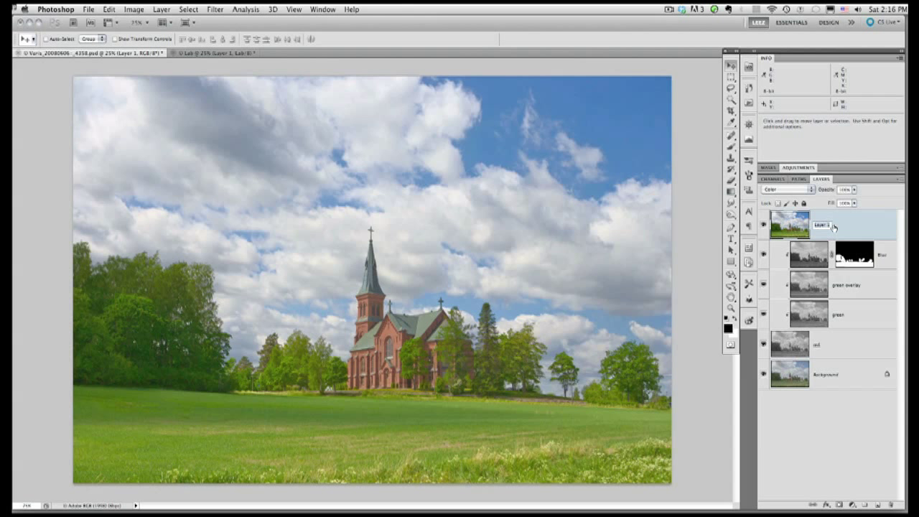
text(color)
click(847, 410)
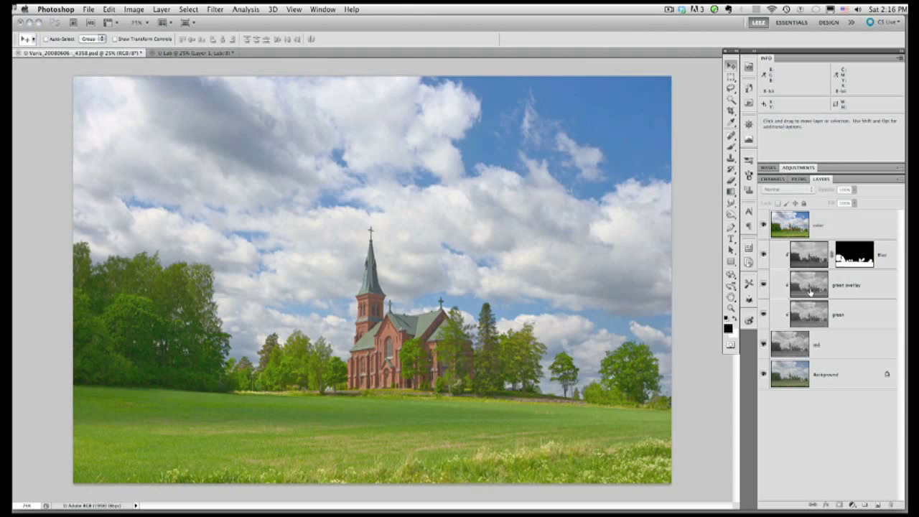
click(763, 227)
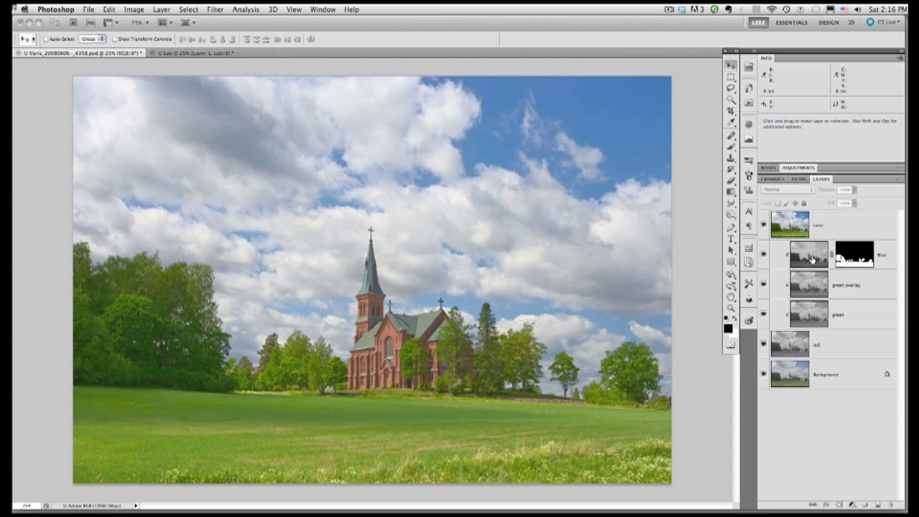
click(764, 255)
click(763, 255)
click(773, 179)
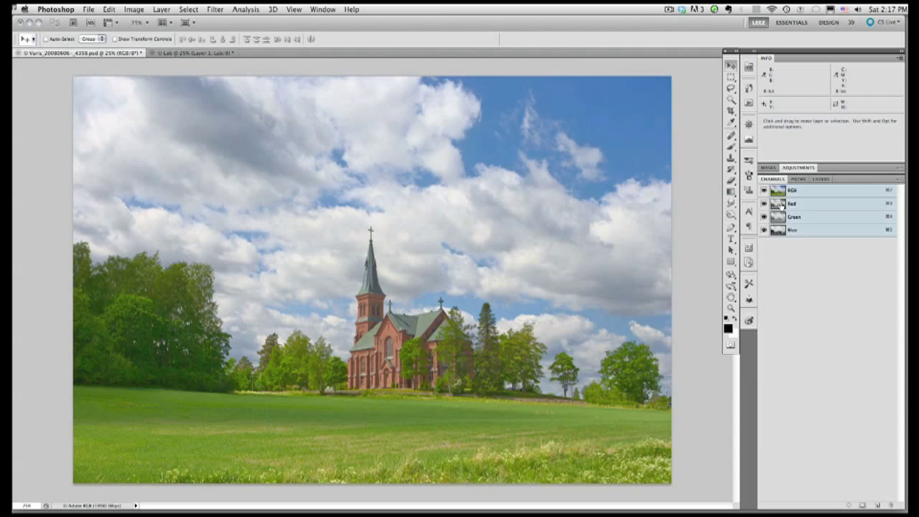
click(781, 204)
click(780, 217)
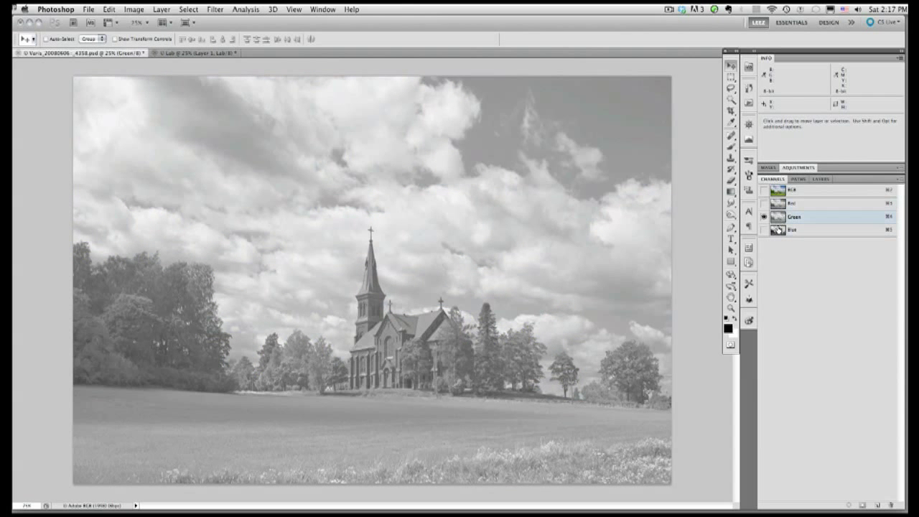
click(779, 230)
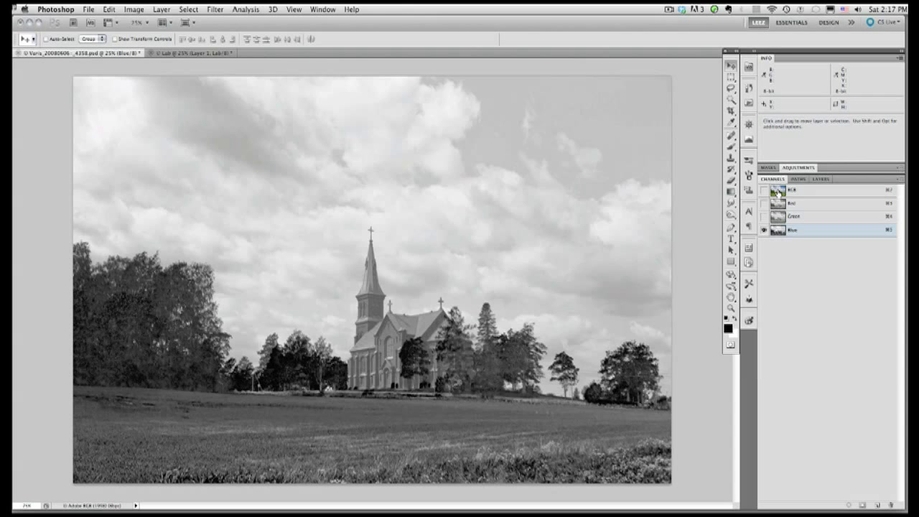
click(778, 191)
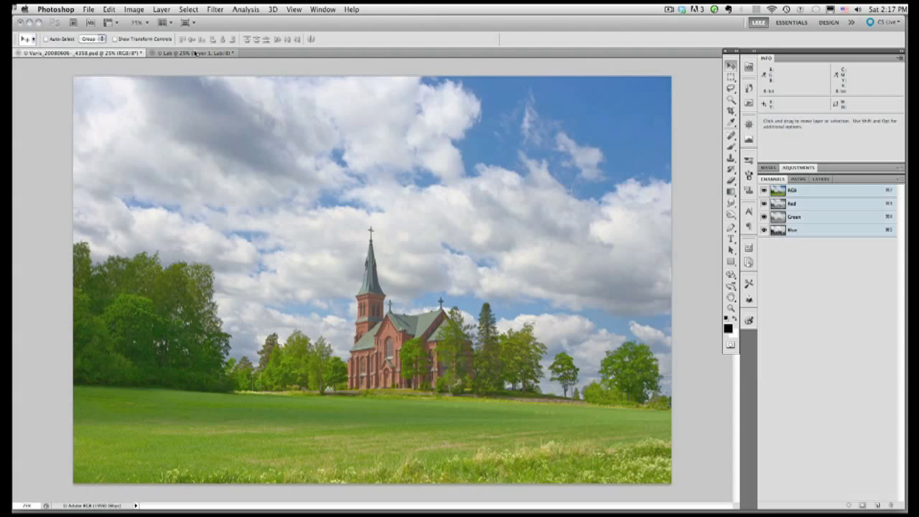
click(195, 53)
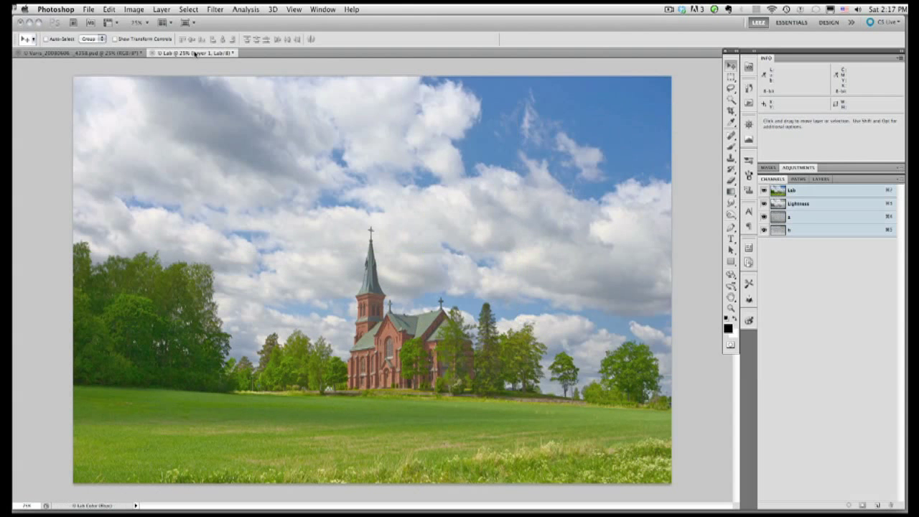
click(781, 205)
click(778, 216)
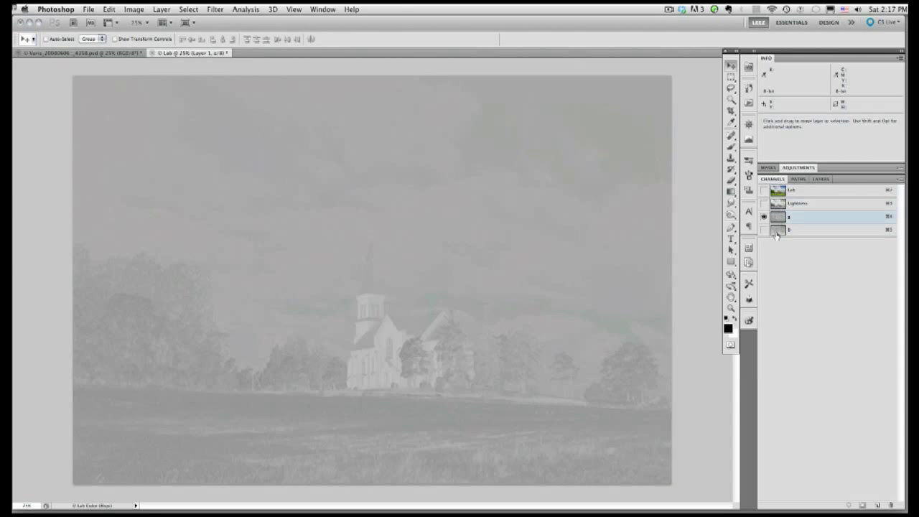
click(778, 230)
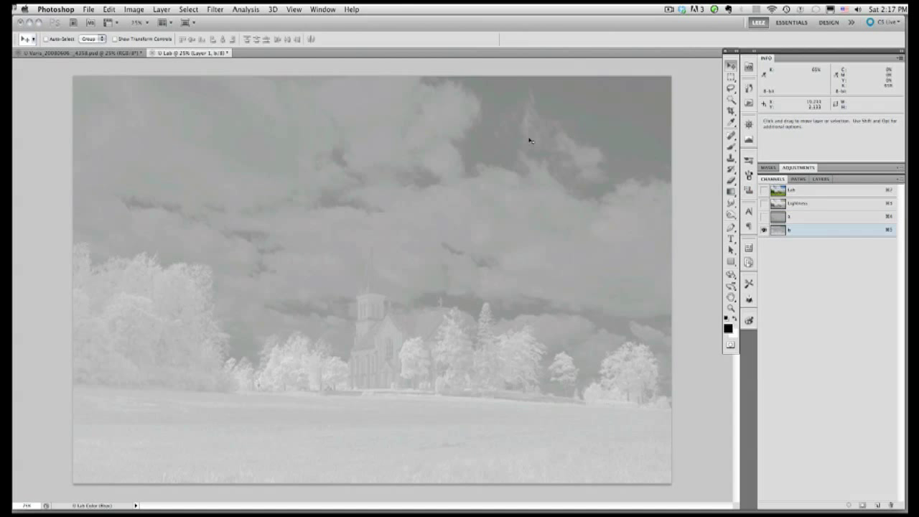
click(98, 55)
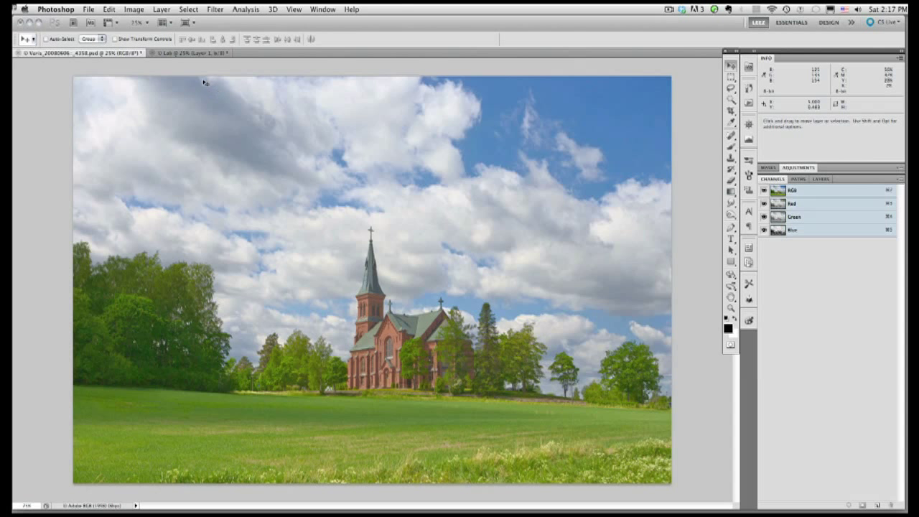
click(189, 54)
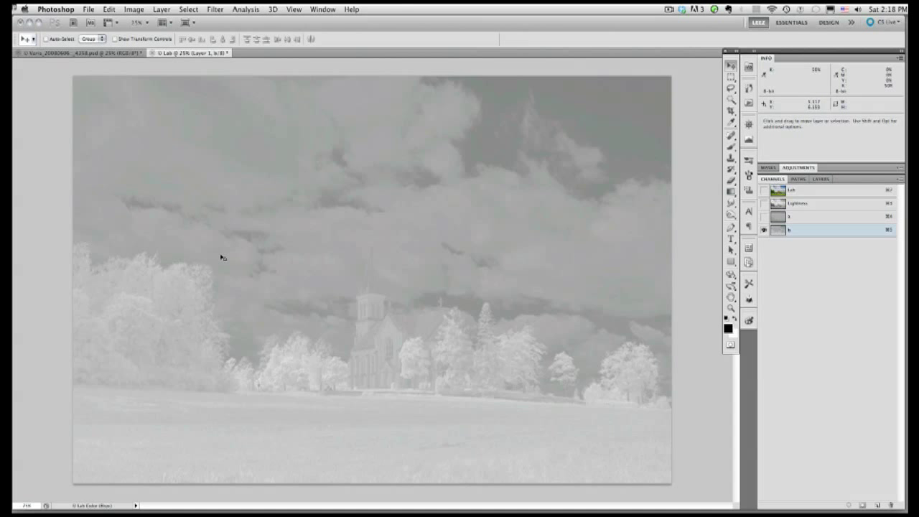
click(111, 54)
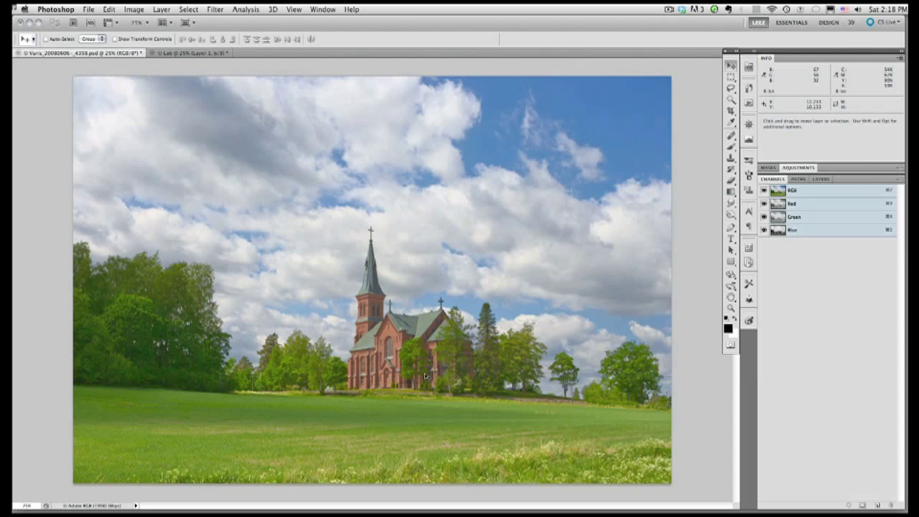
click(822, 180)
Add a new empty layer above the color layer and name it 'b'
click(830, 227)
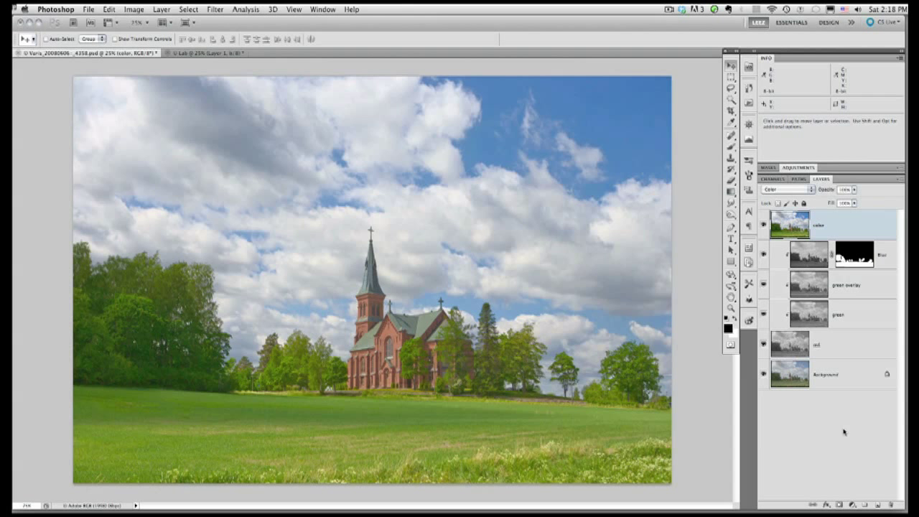
click(877, 506)
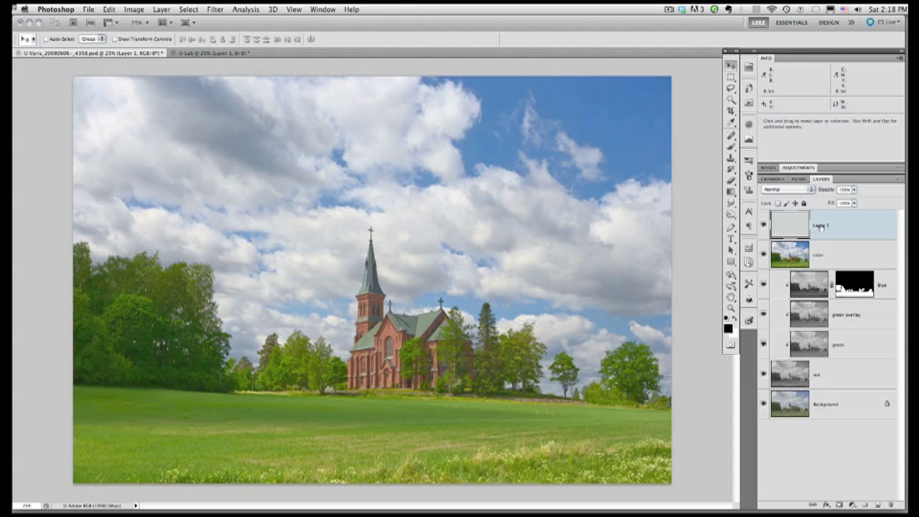
double_click(821, 226)
text(b)
click(133, 10)
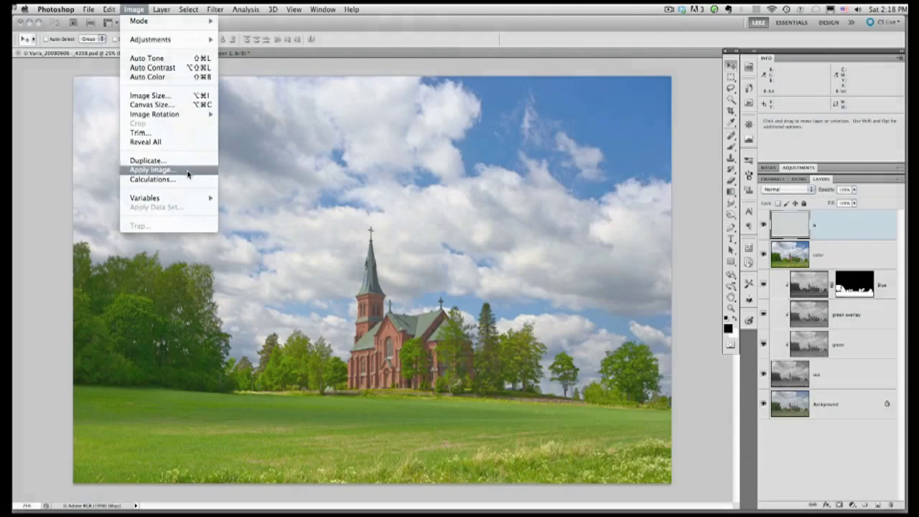
Apply Image onto layer b using the Lab copy's b channel at Normal blending
click(187, 174)
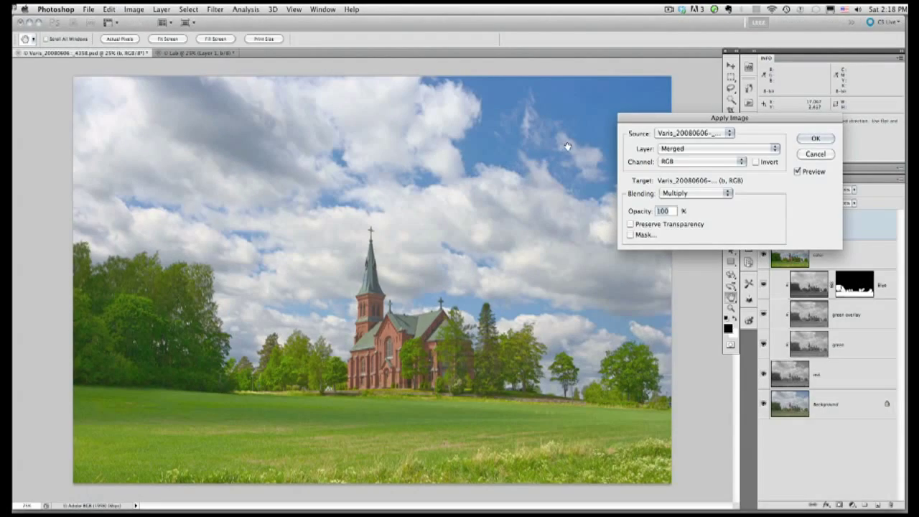
click(726, 133)
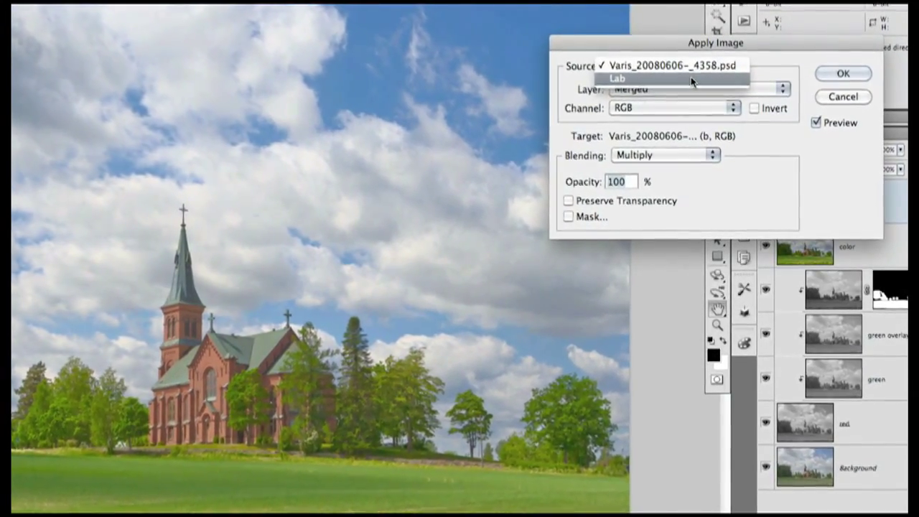
click(692, 79)
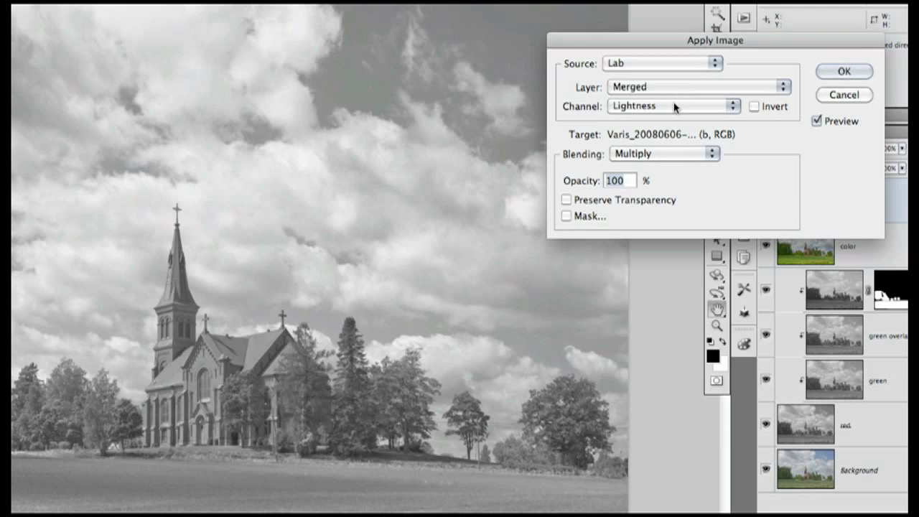
click(675, 105)
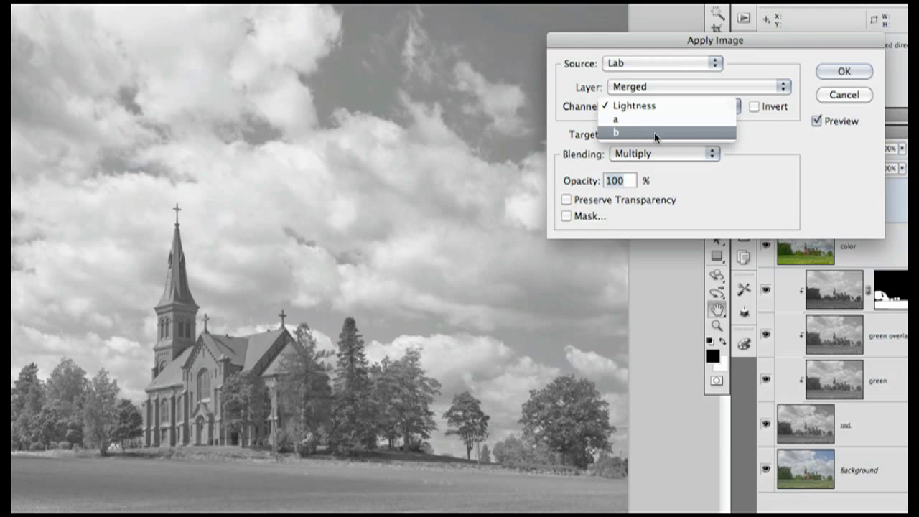
click(654, 133)
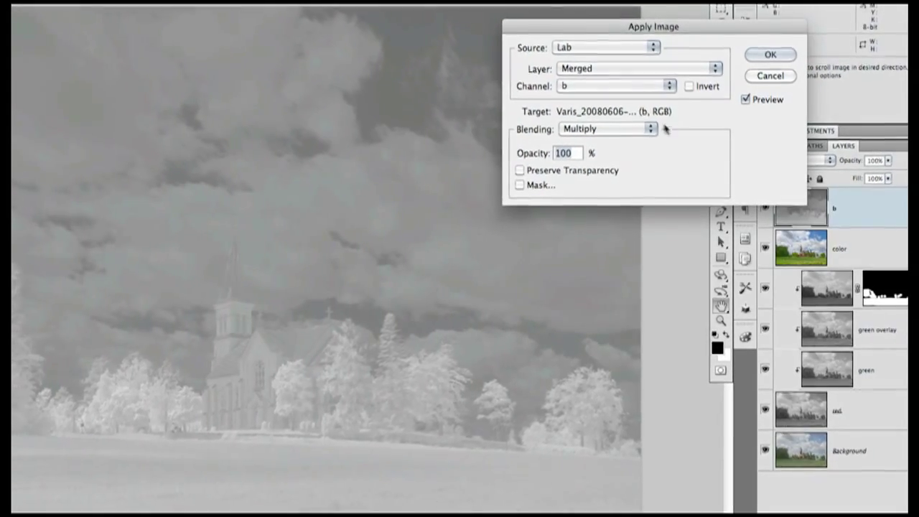
click(614, 128)
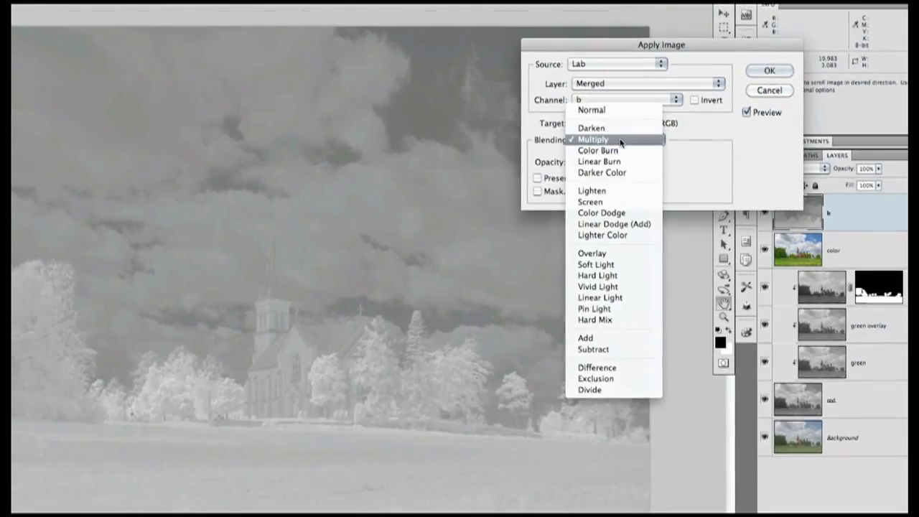
click(592, 110)
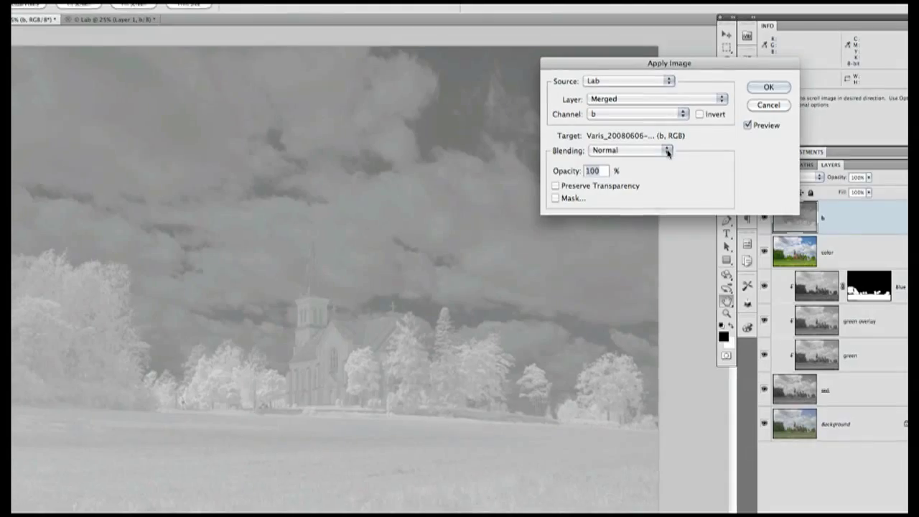
click(768, 101)
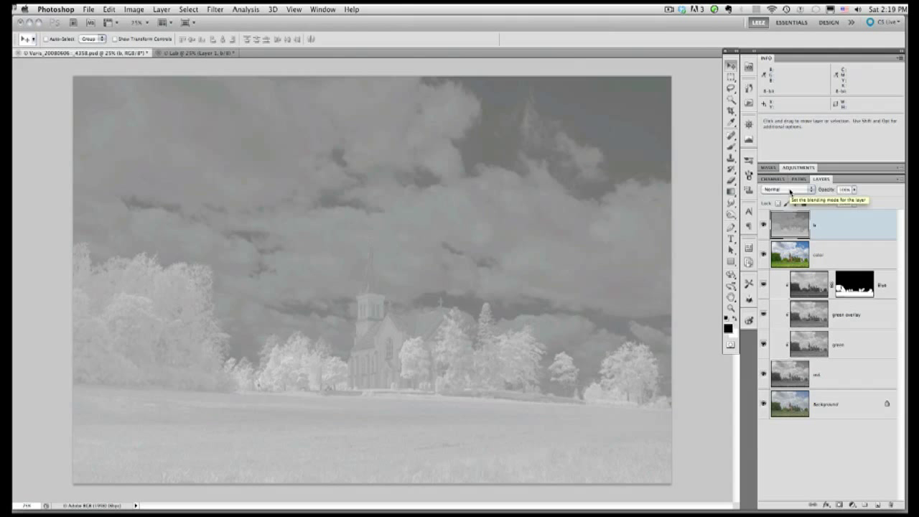
Set the b layer's blend mode to Overlay, briefly comparing it against Normal
click(790, 191)
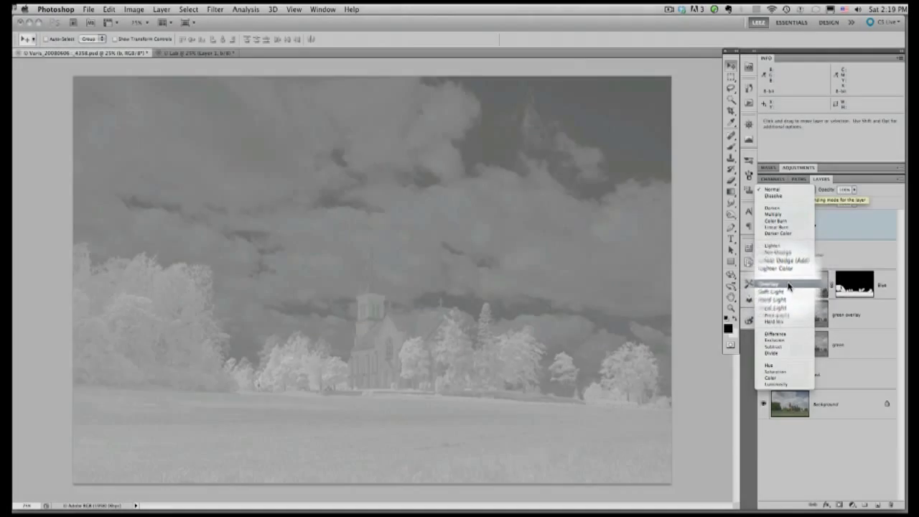
click(788, 287)
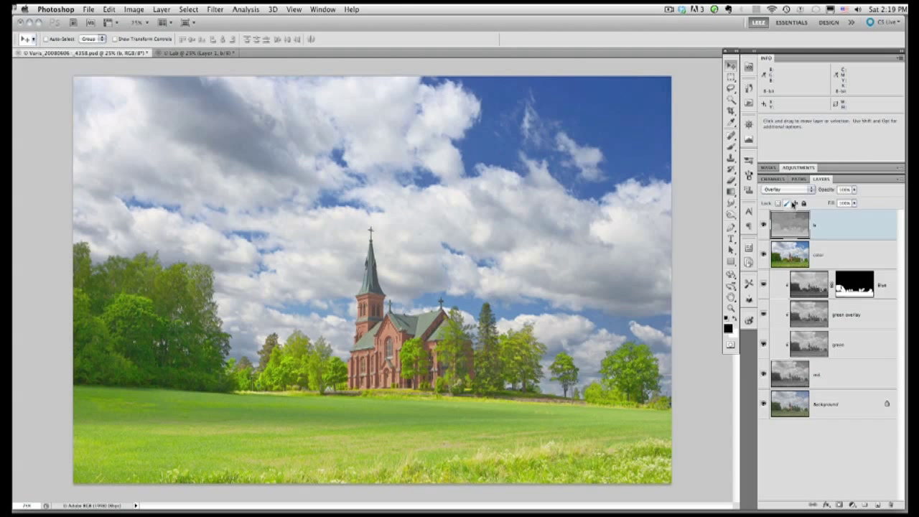
click(793, 189)
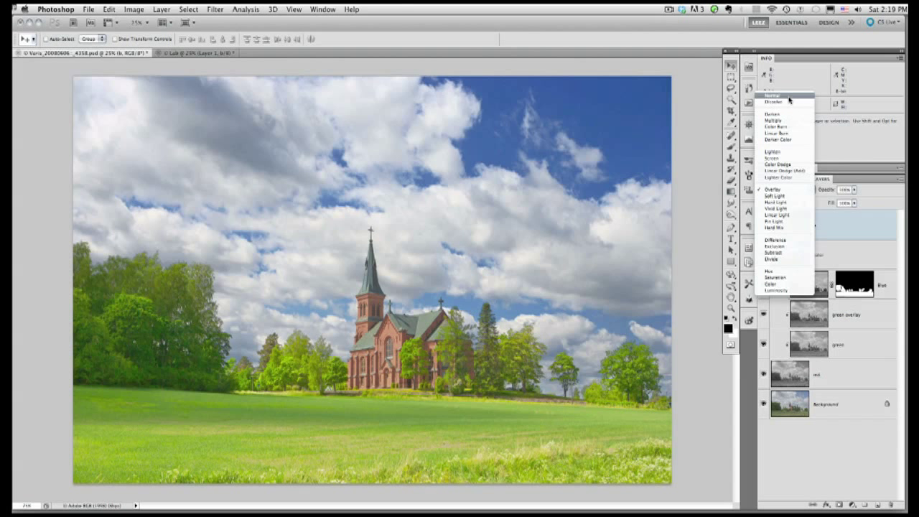
click(772, 95)
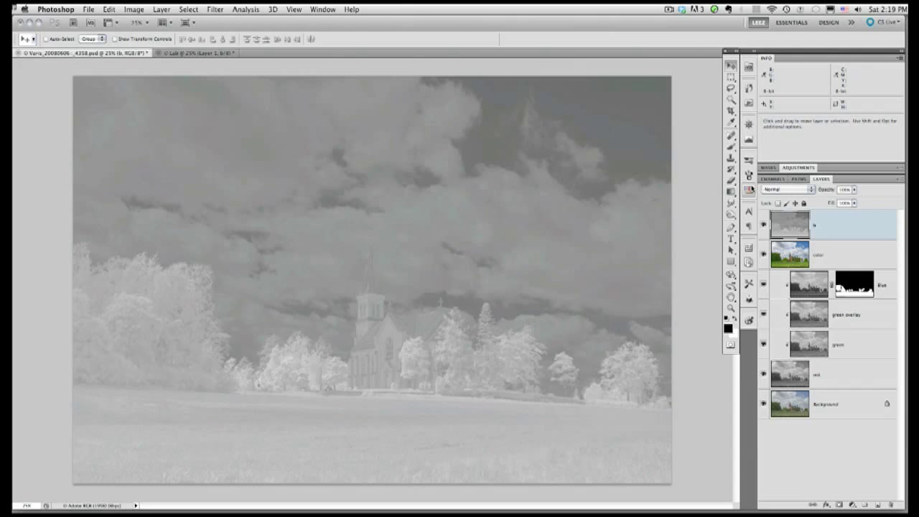
click(796, 191)
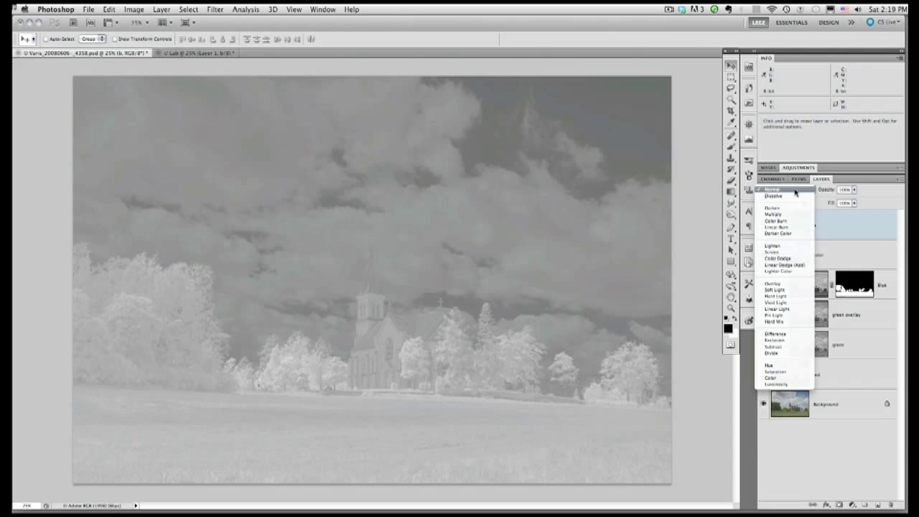
click(781, 284)
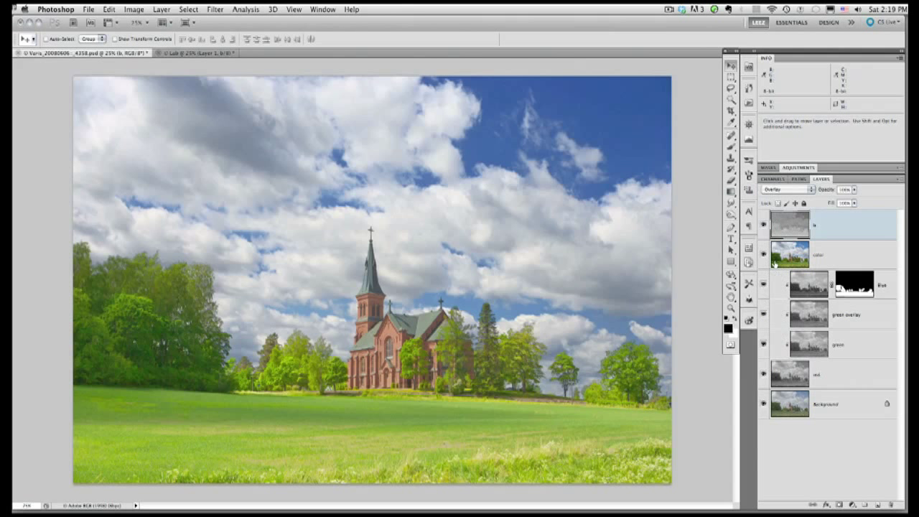
Toggle the b Overlay layer's visibility repeatedly to compare the photo with and without it
click(763, 225)
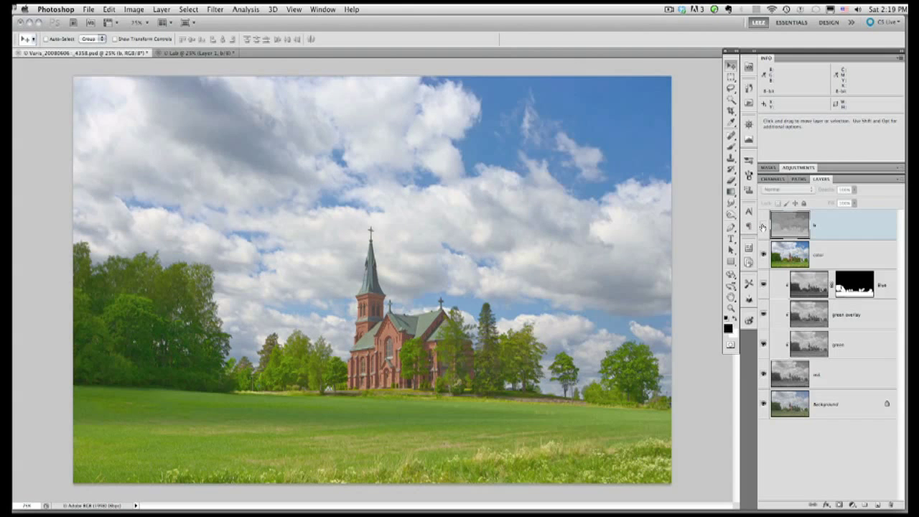
click(764, 225)
click(764, 225)
click(764, 226)
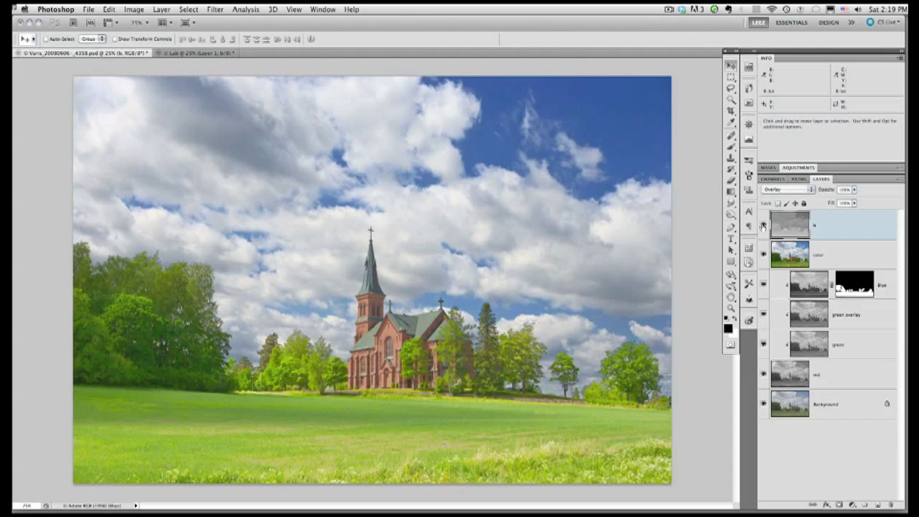
click(764, 226)
click(764, 226)
click(763, 226)
click(764, 225)
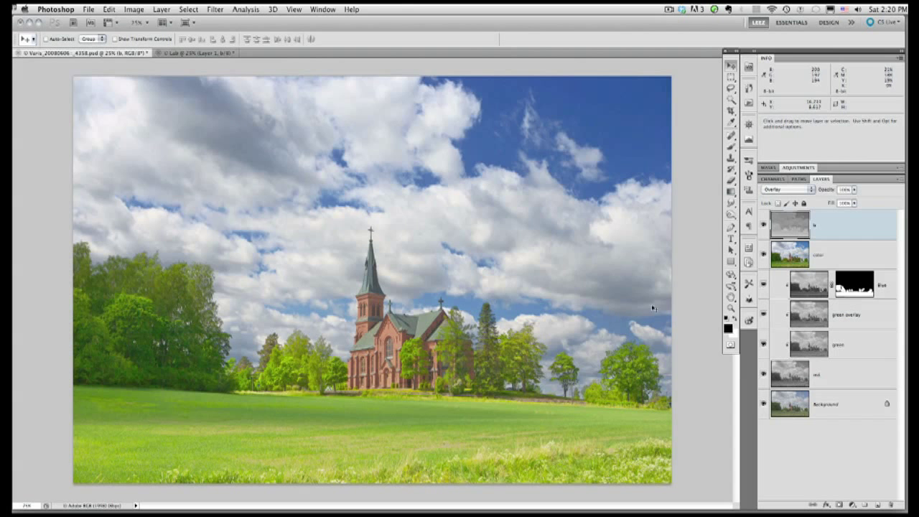
click(763, 225)
Add a white layer mask to the b layer and pick the Foreground to Transparent gradient
click(764, 225)
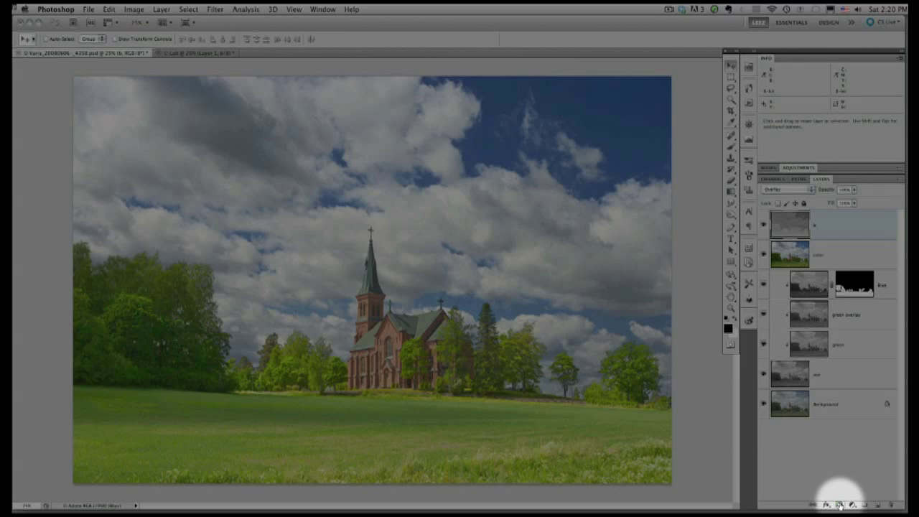
click(840, 506)
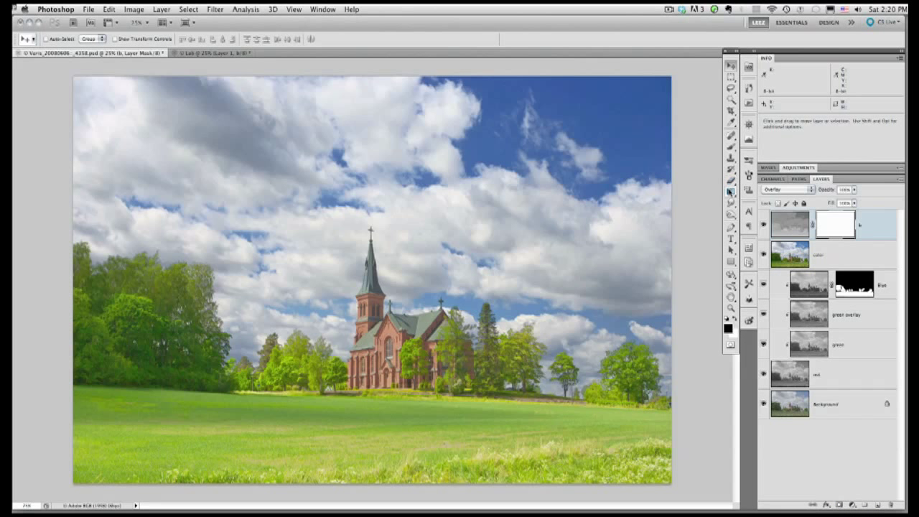
click(731, 192)
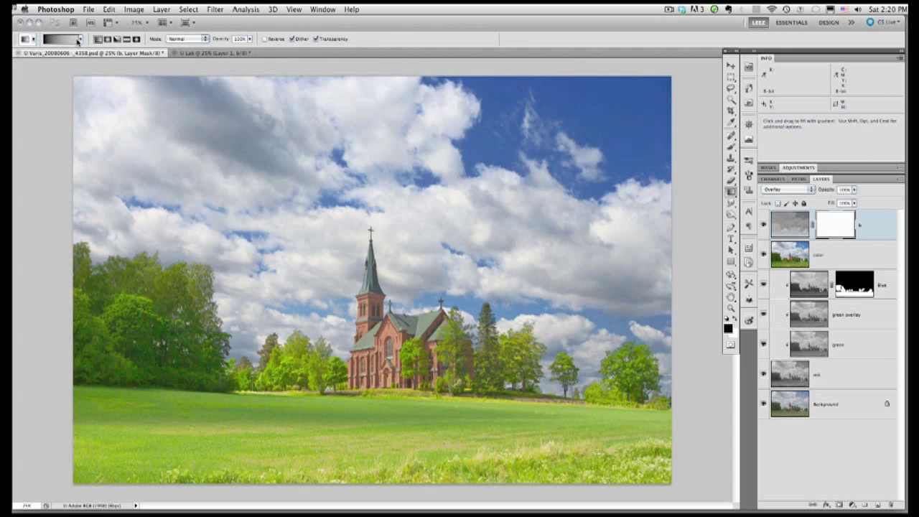
click(78, 41)
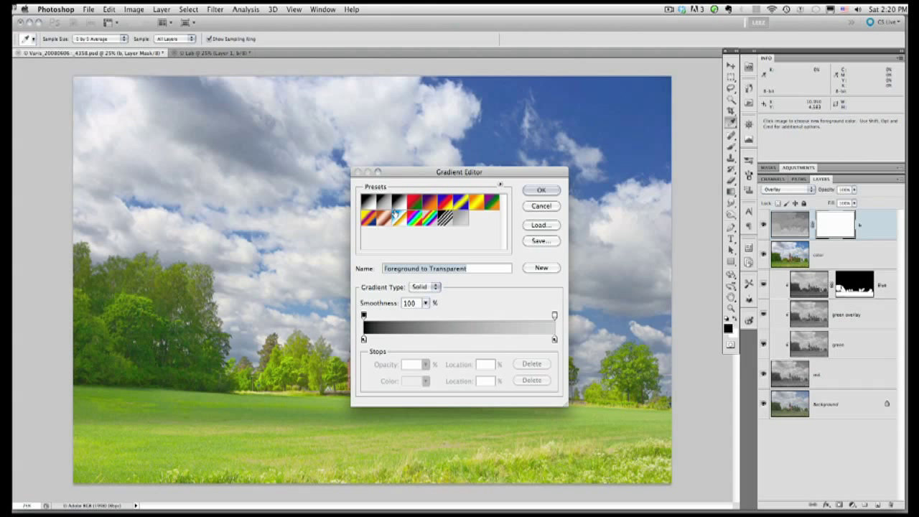
click(541, 190)
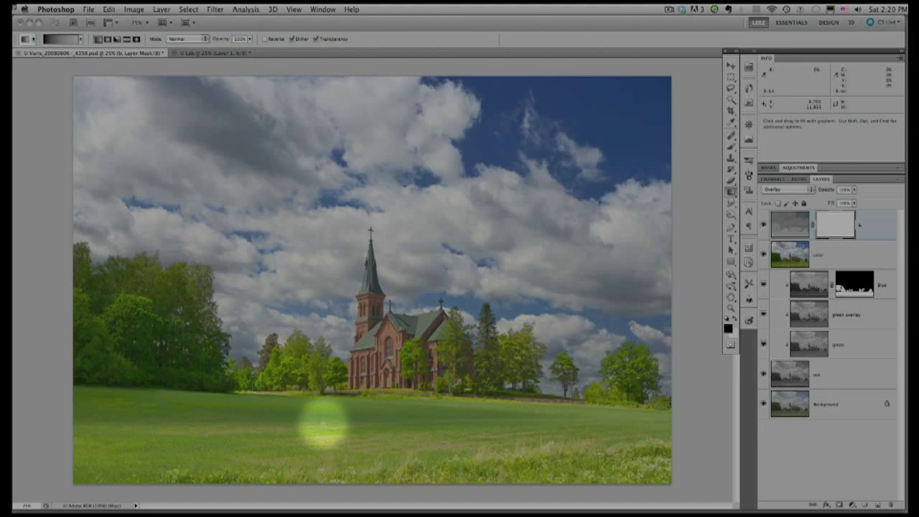
Draw a gradient on the b layer mask from the grass up to the church's base
drag(323, 423, 324, 415)
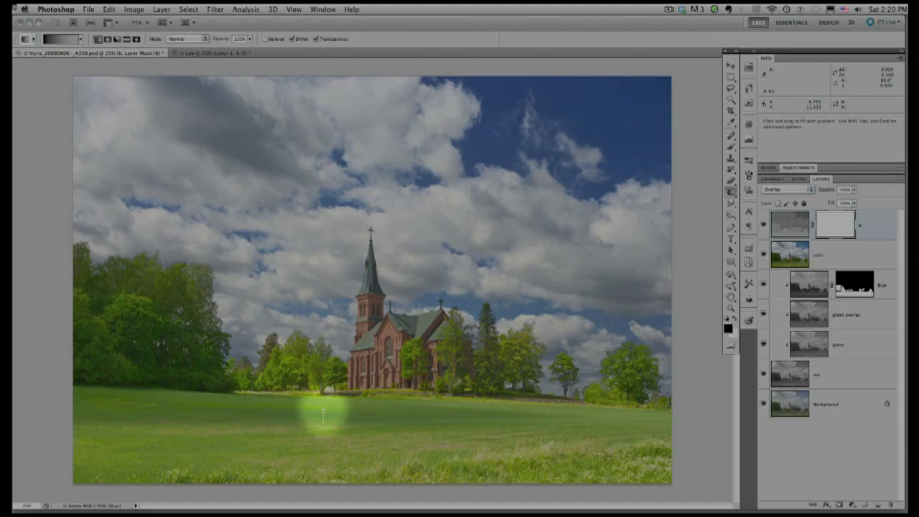
drag(323, 415, 322, 402)
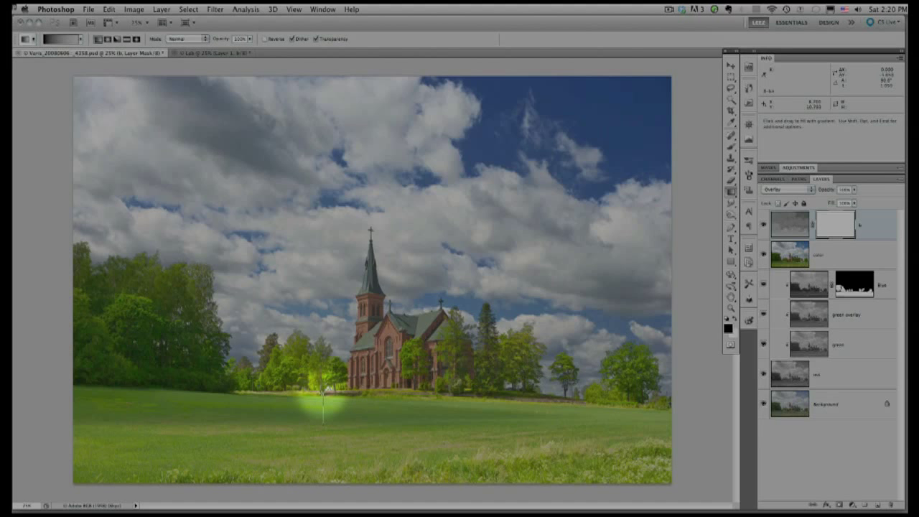
drag(323, 393, 323, 392)
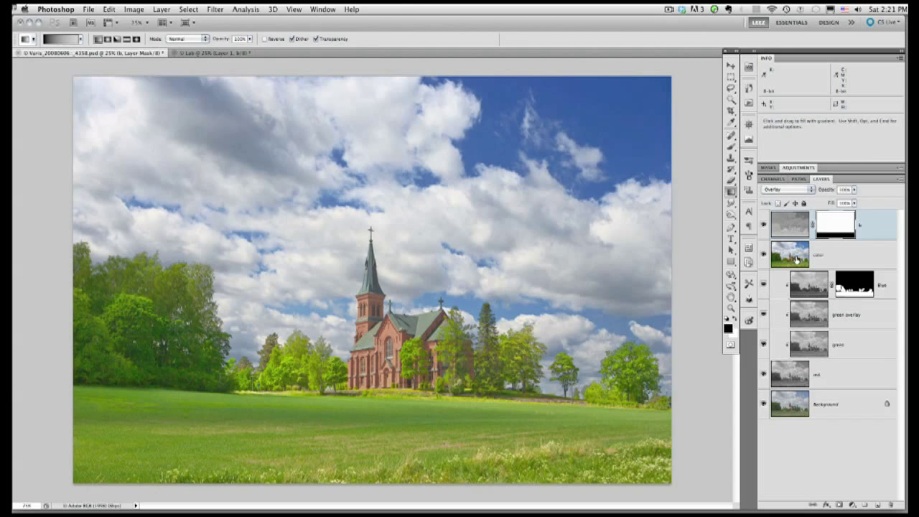
Toggle the b layer's visibility repeatedly to compare the photo with and without the masked Overlay
click(762, 224)
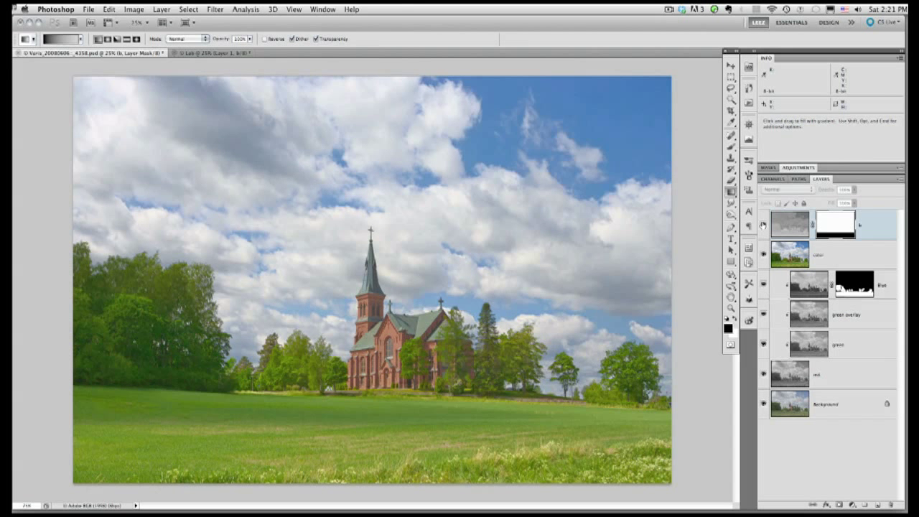
click(762, 225)
click(763, 225)
click(763, 225)
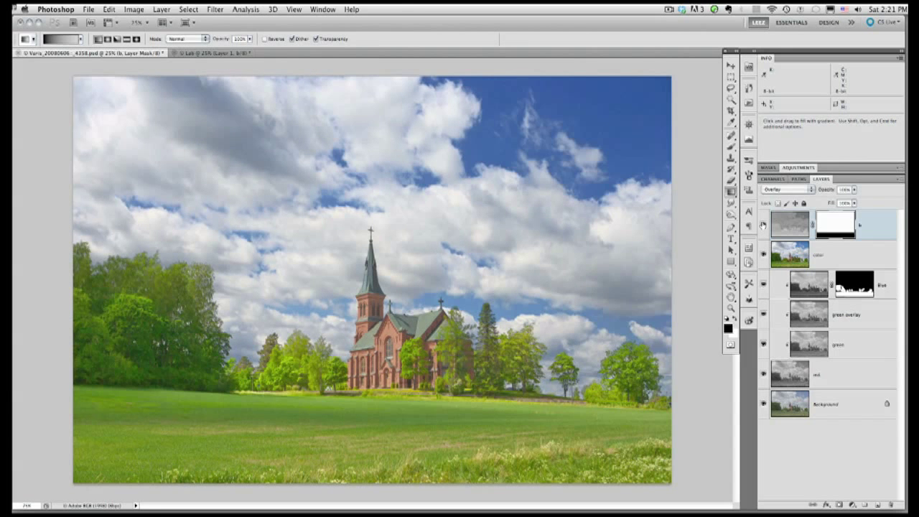
click(763, 225)
click(763, 225)
click(763, 225)
click(762, 224)
key(super)
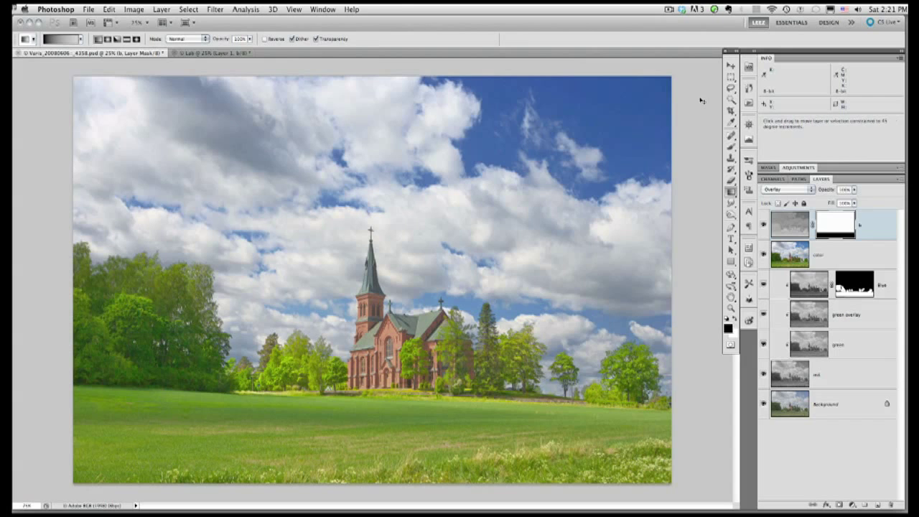